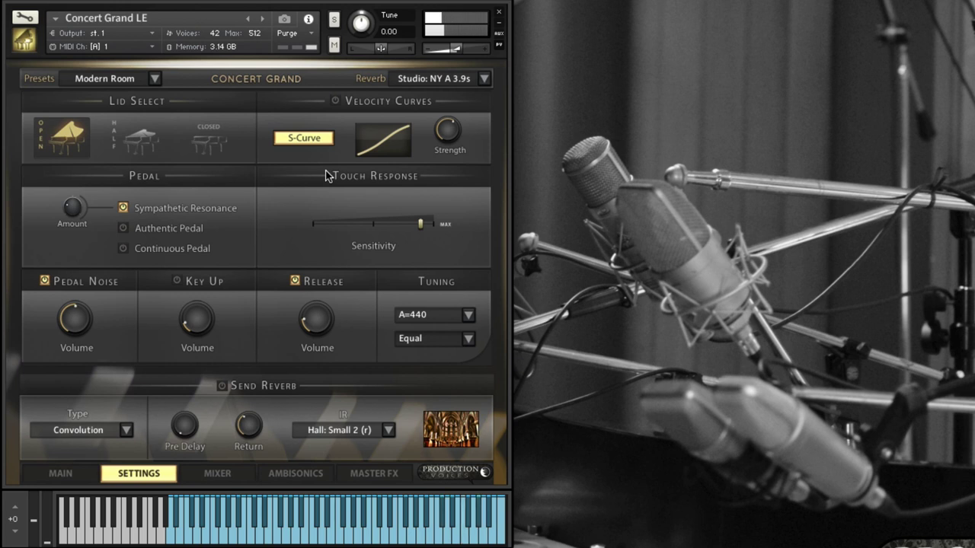
Step: Try the piano lid on Closed, then switch it back to Open
click(218, 136)
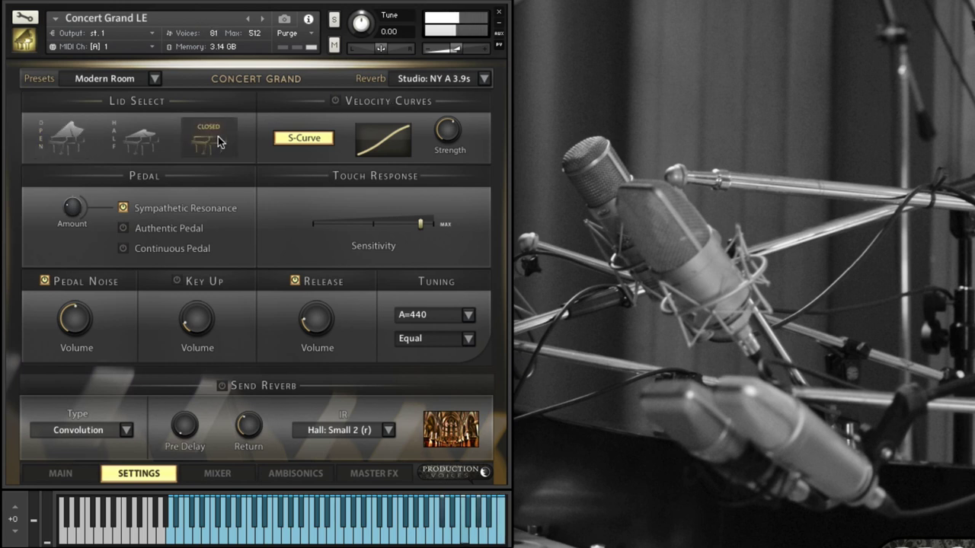
click(64, 140)
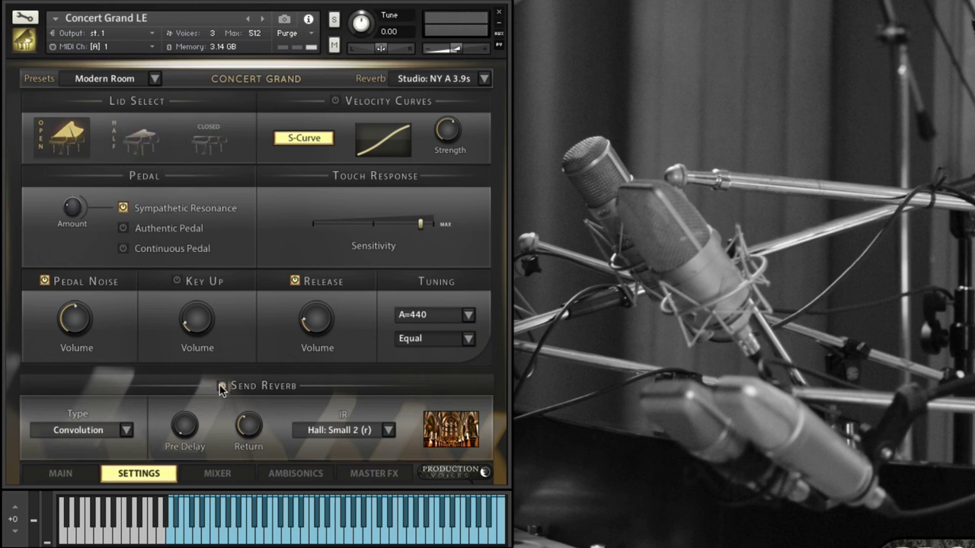
Step: In the mixer, lower Outside 2 and Outside 1 to default level and unmute Room 1
click(227, 477)
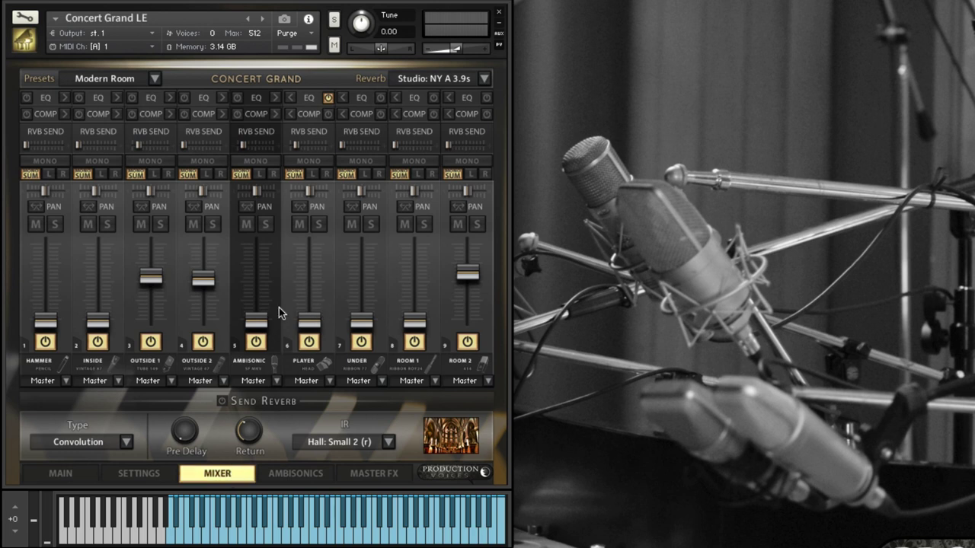
drag(212, 283, 204, 417)
drag(161, 280, 166, 425)
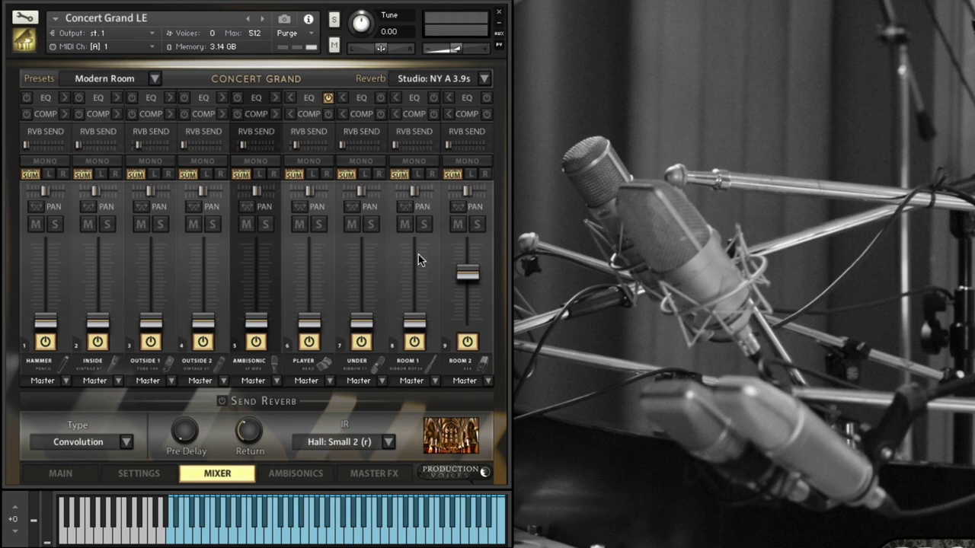
click(404, 224)
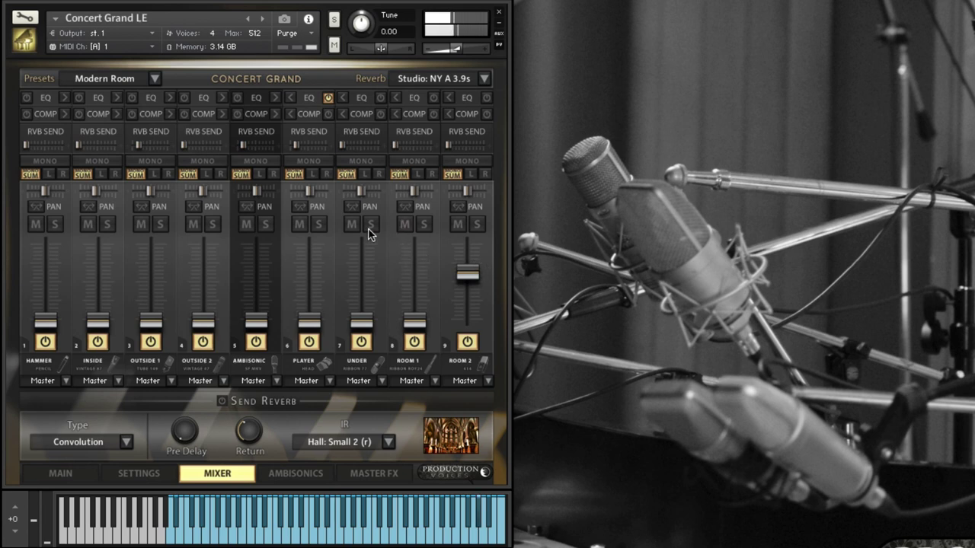
click(136, 474)
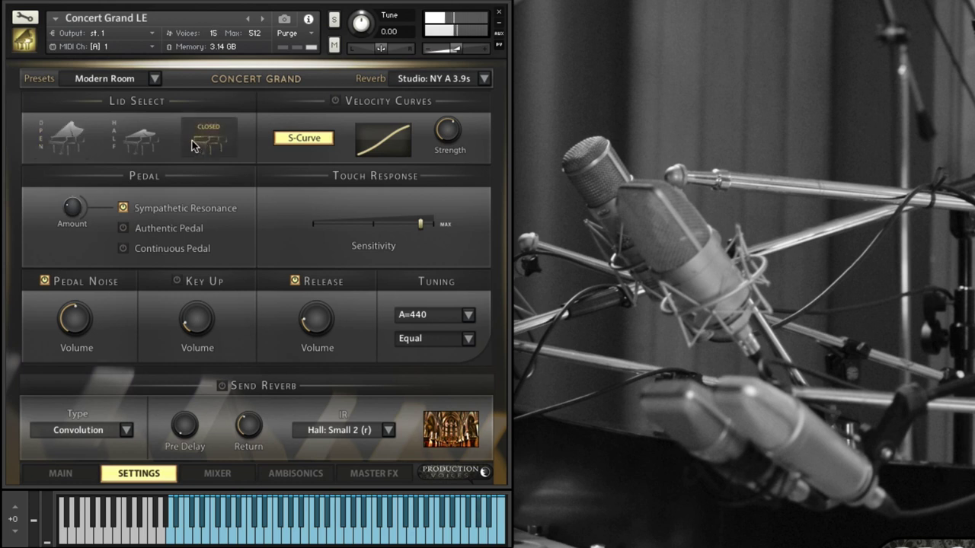
Step: Compare the Open and Closed lid settings, finishing with the lid on Open
click(61, 139)
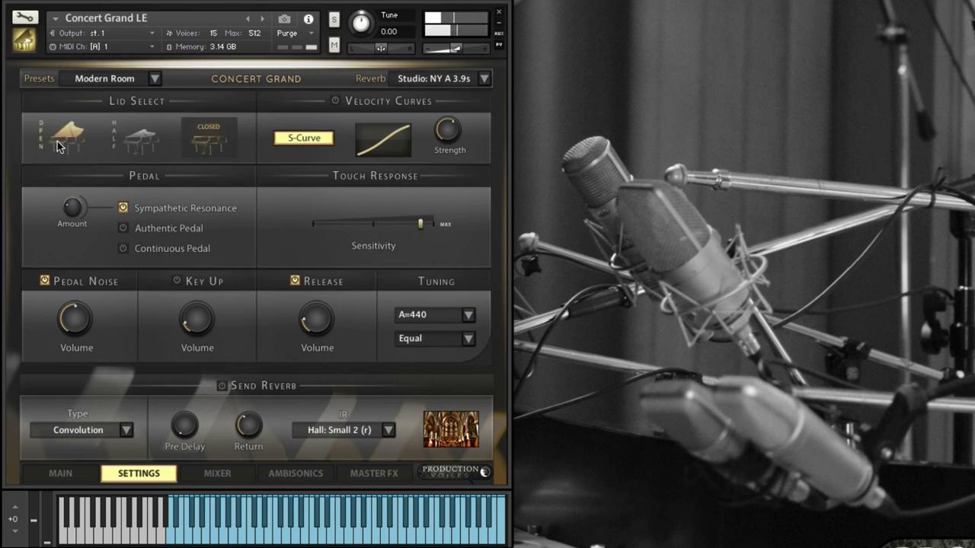
click(207, 136)
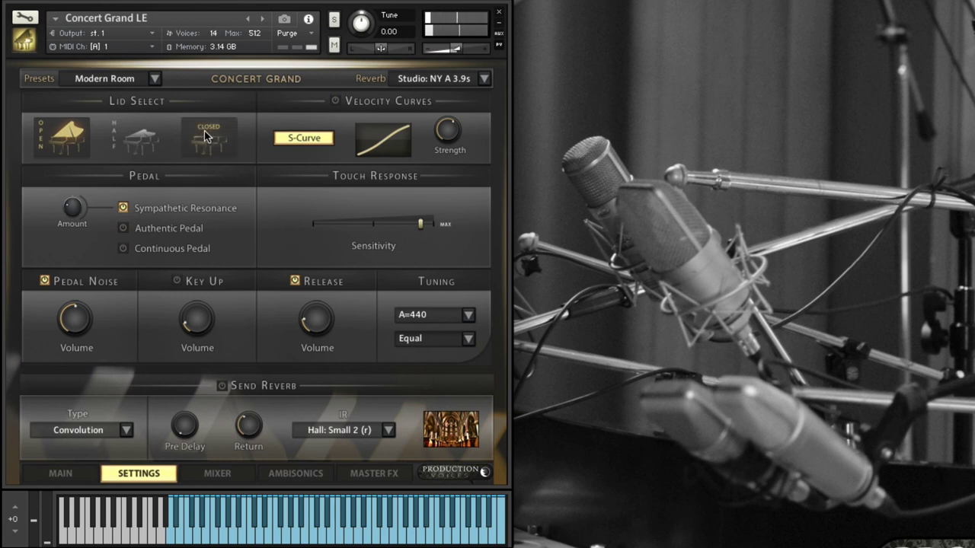
click(65, 138)
Step: Enable velocity curves with S-Curve off and sweep strength from 100% to -100%
click(335, 101)
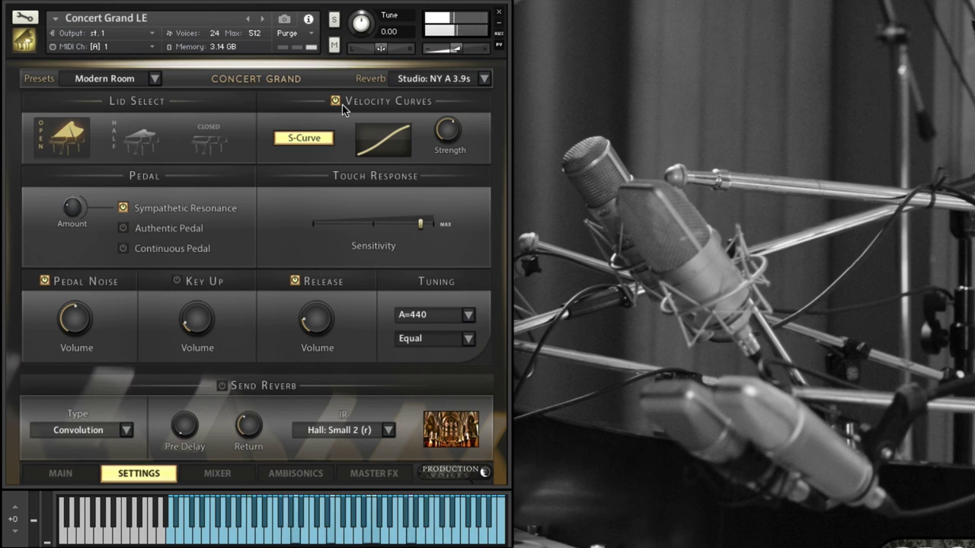
click(315, 137)
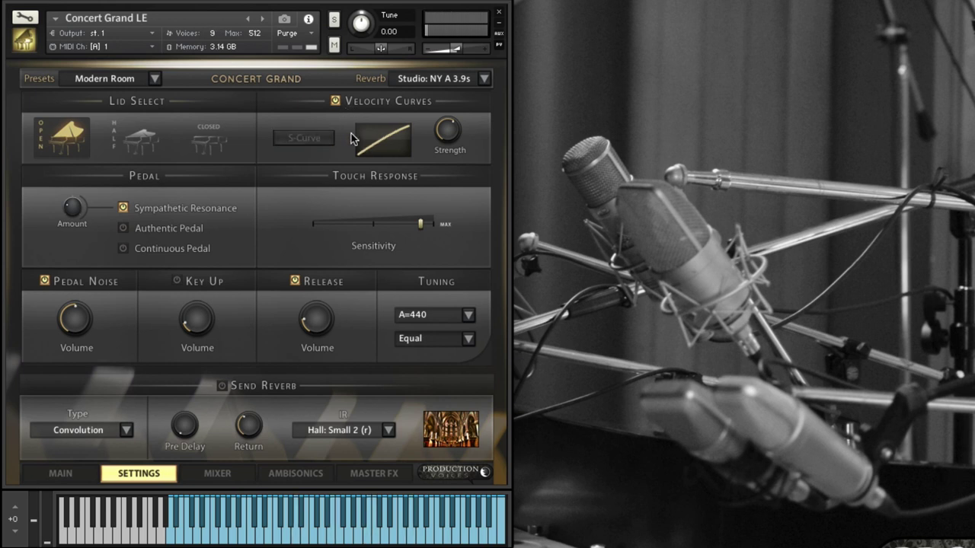
drag(451, 134, 448, 36)
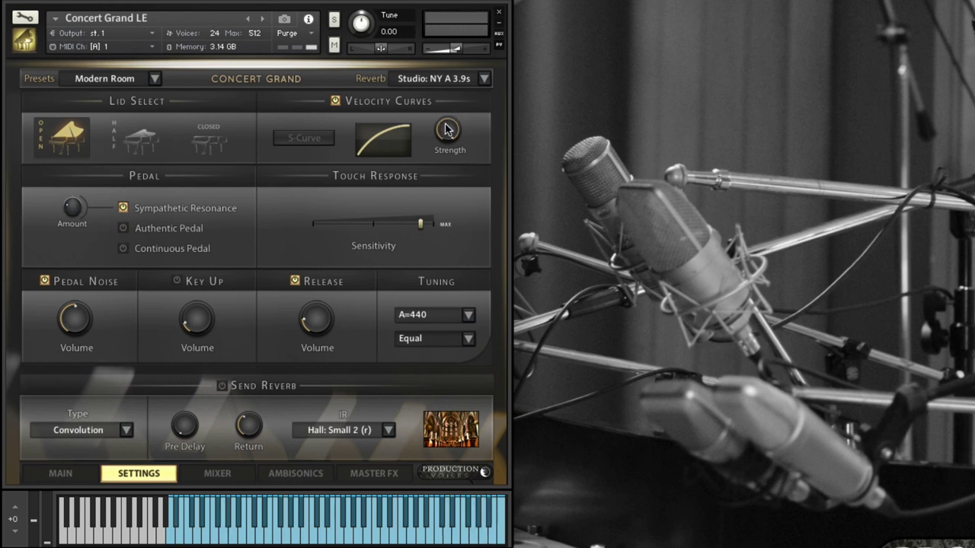
drag(448, 131, 472, 357)
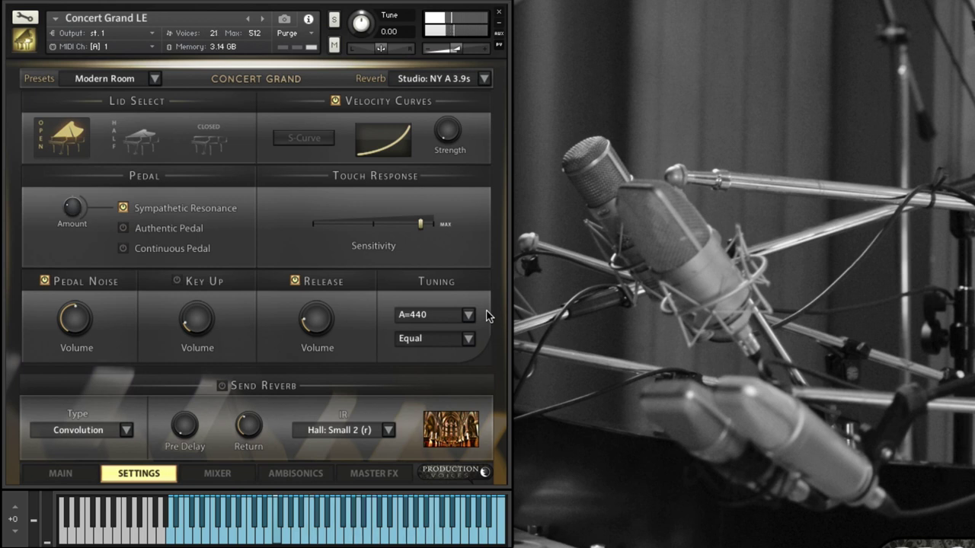
Step: Try linear curve strengths of -34%, 100% and 46%, ending near 4%
mouse_move(452, 128)
drag(450, 128, 450, 92)
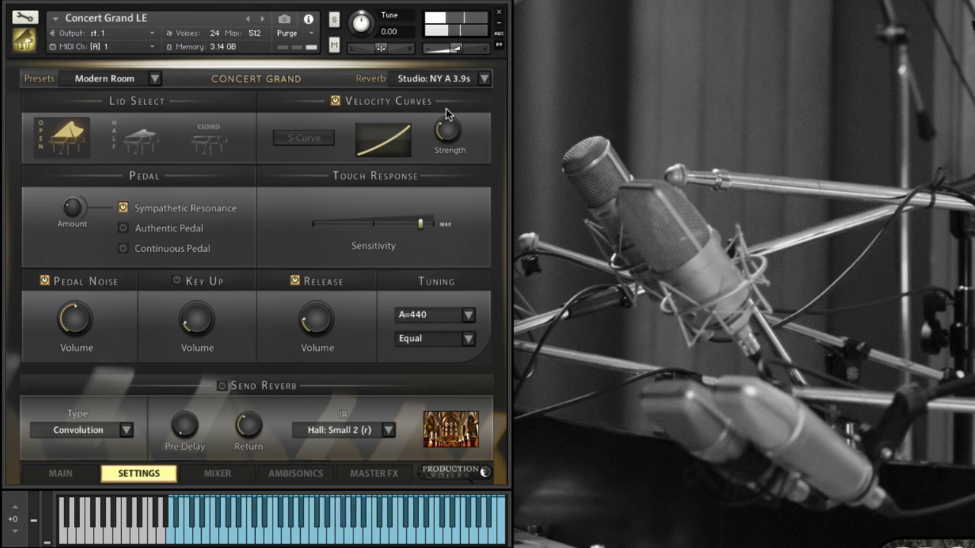
drag(448, 123, 448, 83)
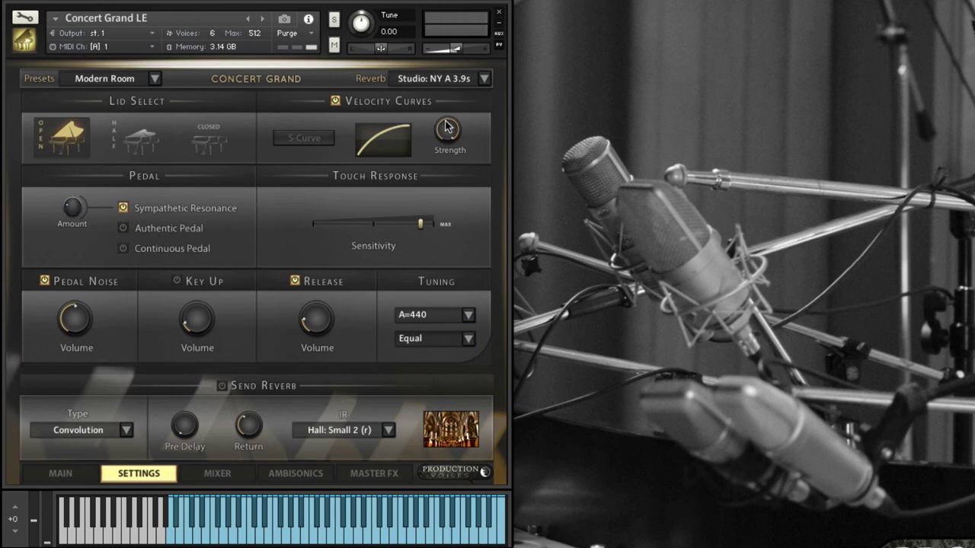
drag(449, 128, 450, 174)
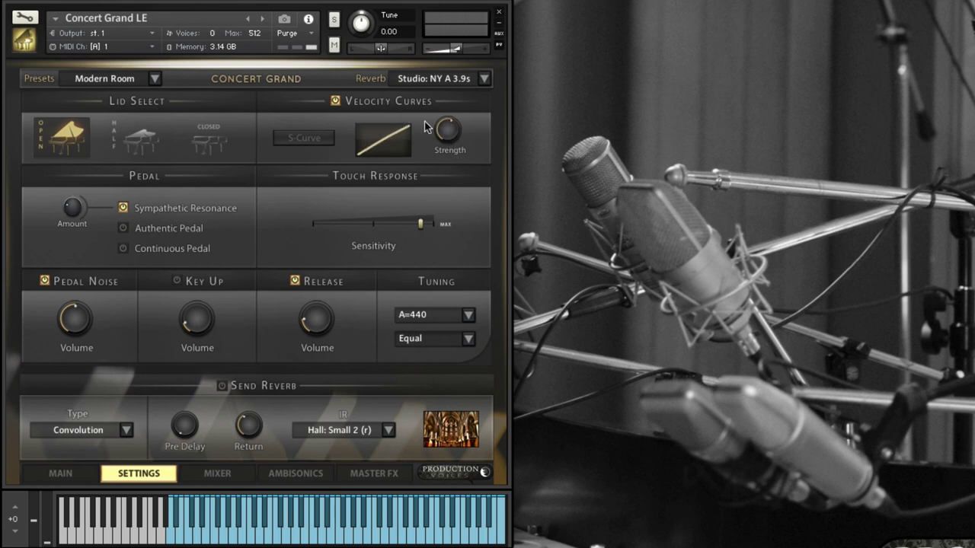
drag(448, 132, 447, 136)
Step: Turn S-Curve back on and set its strength to 40%, then -34%
click(304, 138)
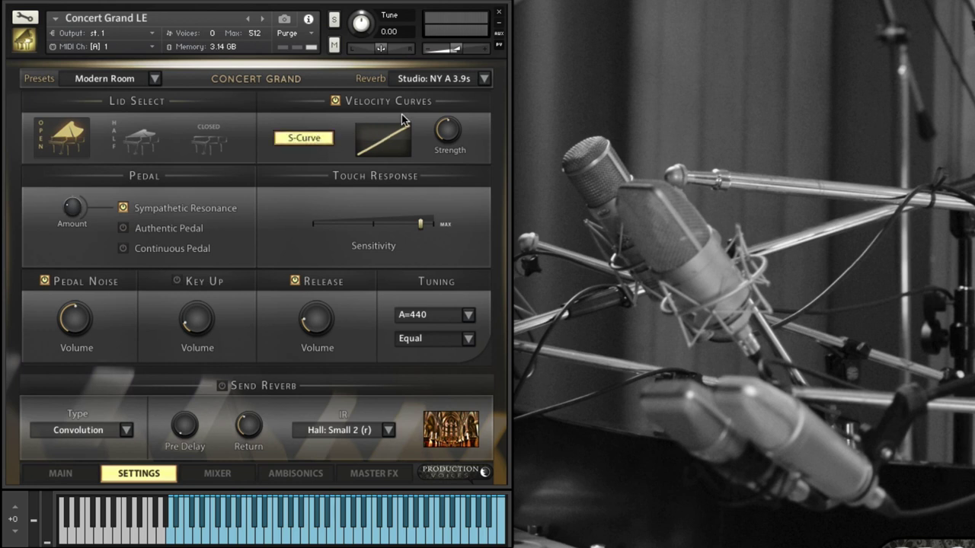
drag(453, 126, 448, 104)
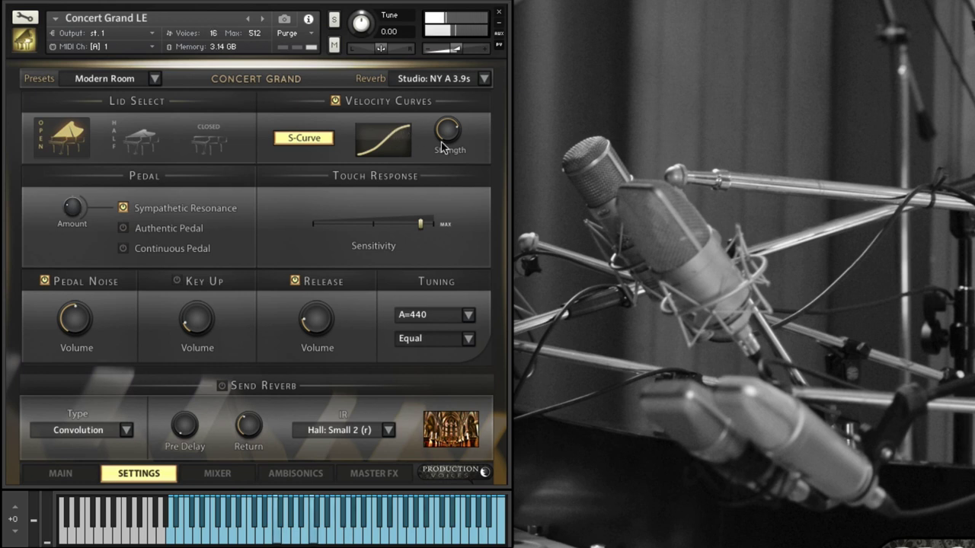
drag(442, 147, 447, 177)
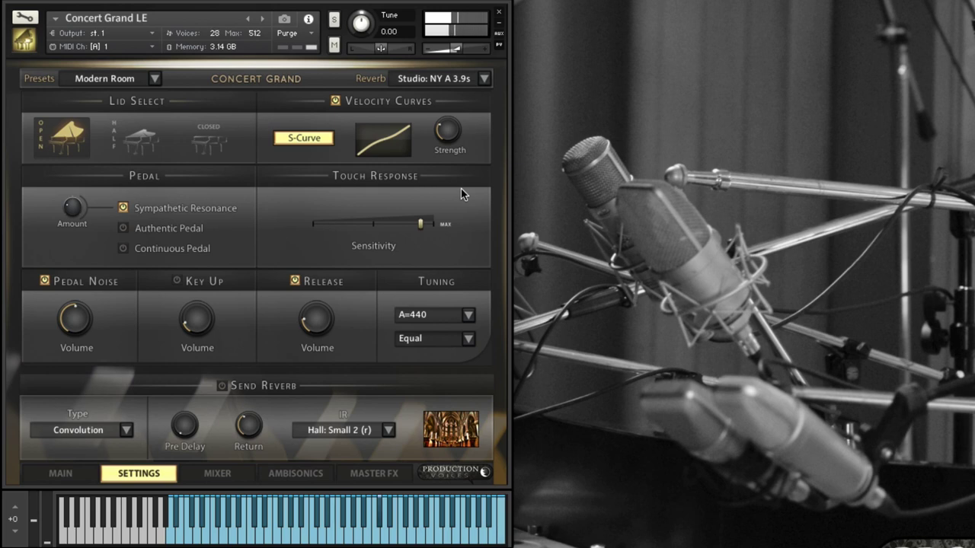
Step: In the mixer, raise the Inside channel and lower Room 2 to its default level
click(200, 477)
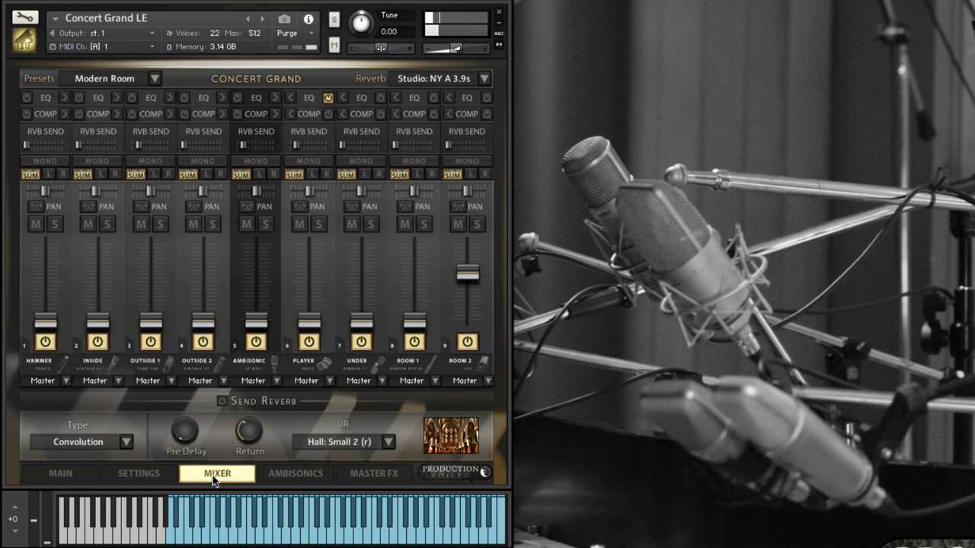
ctrl+click(98, 320)
ctrl+click(474, 277)
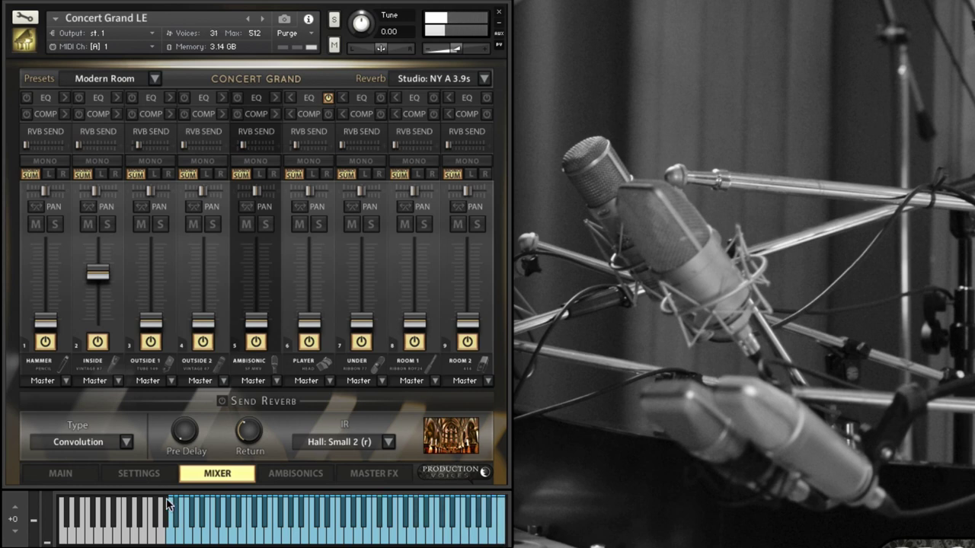
click(158, 477)
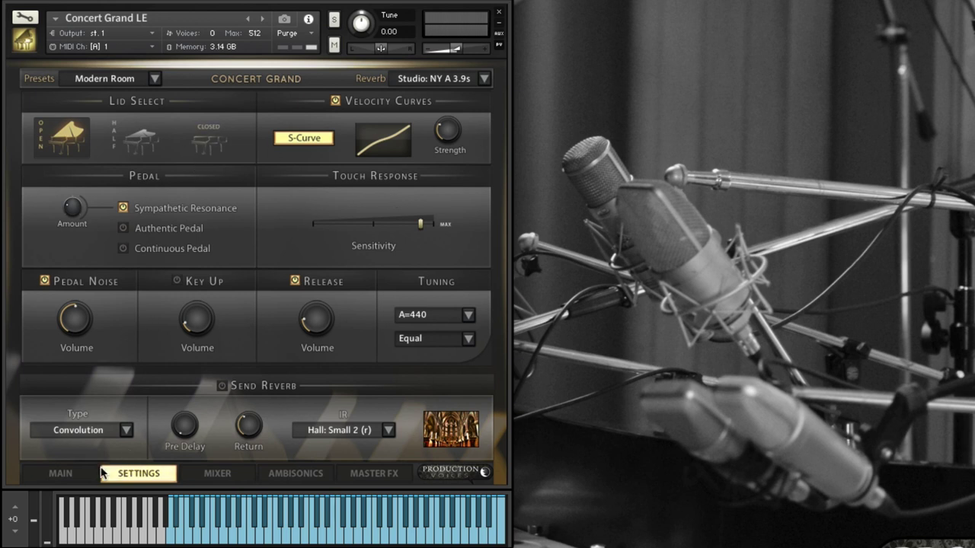
click(60, 473)
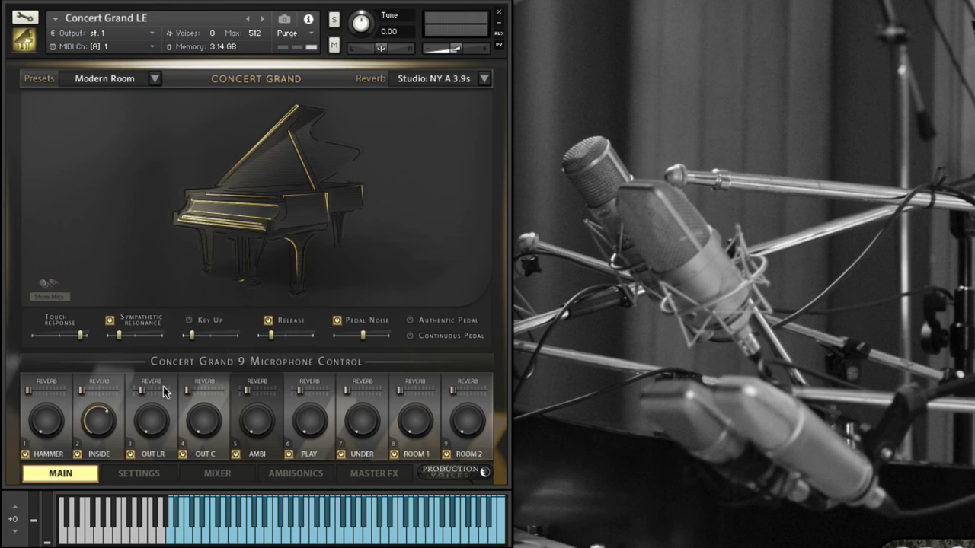
click(151, 472)
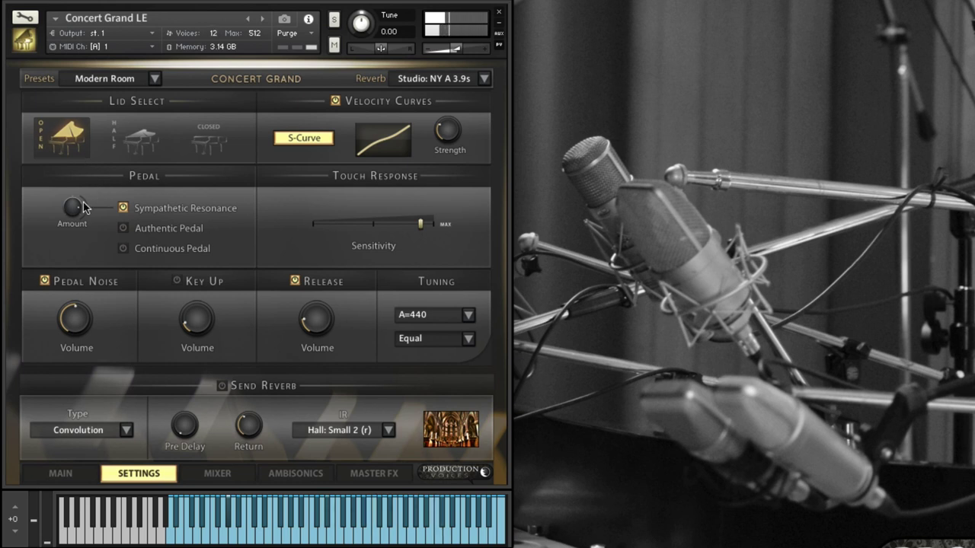
Step: Lower the pedal resonance Amount to -21.4dB and switch to Authentic Pedal
drag(76, 211, 79, 255)
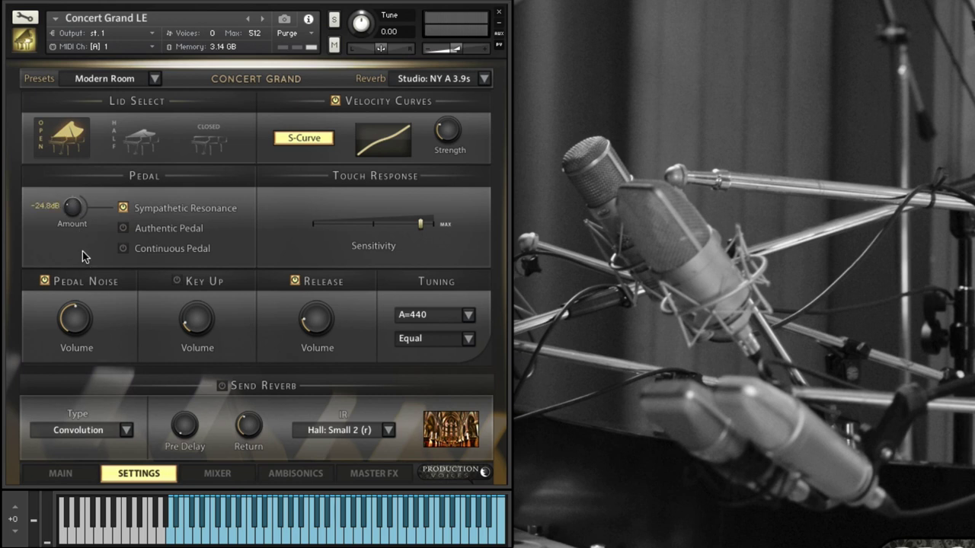
click(124, 228)
click(123, 228)
Step: Toggle Authentic Pedal off, on and off again, then enable Continuous Pedal
click(123, 228)
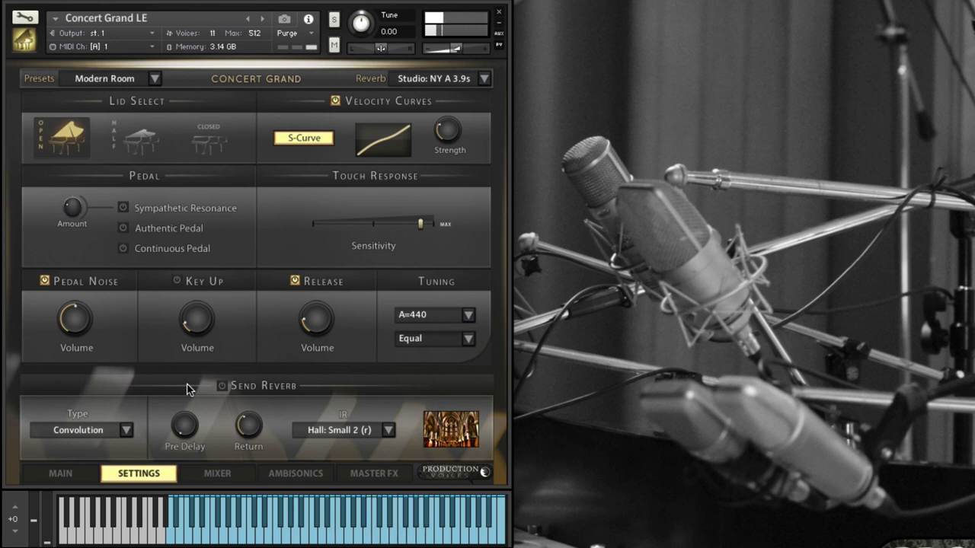
click(123, 228)
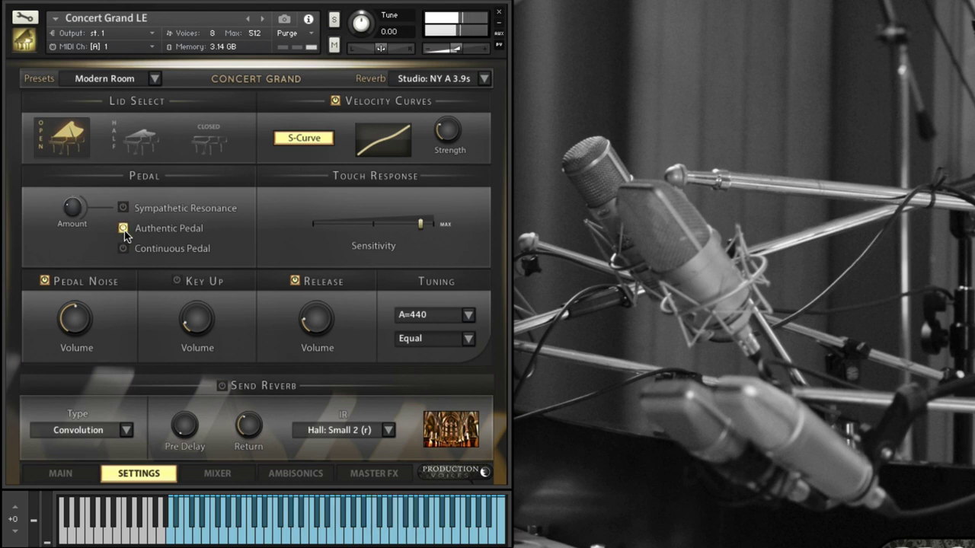
click(123, 228)
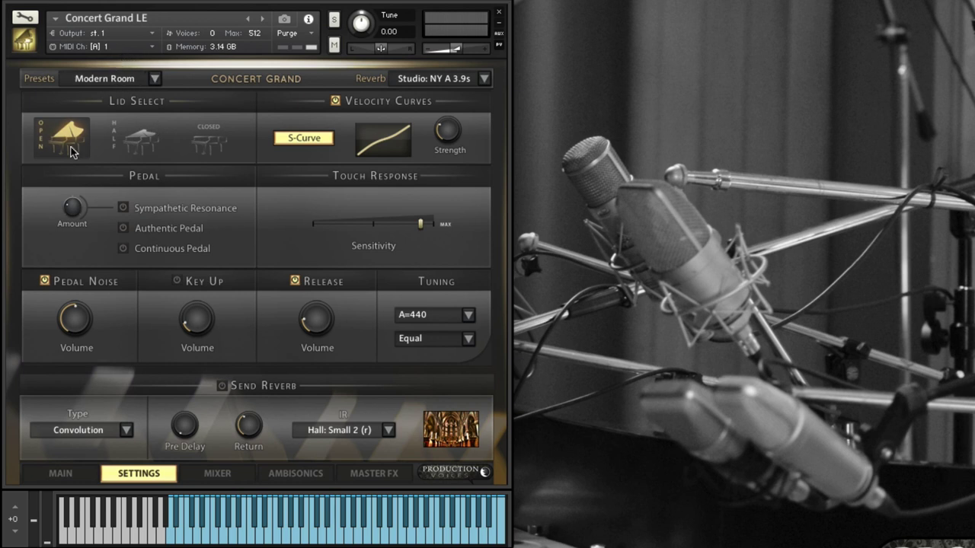
click(123, 250)
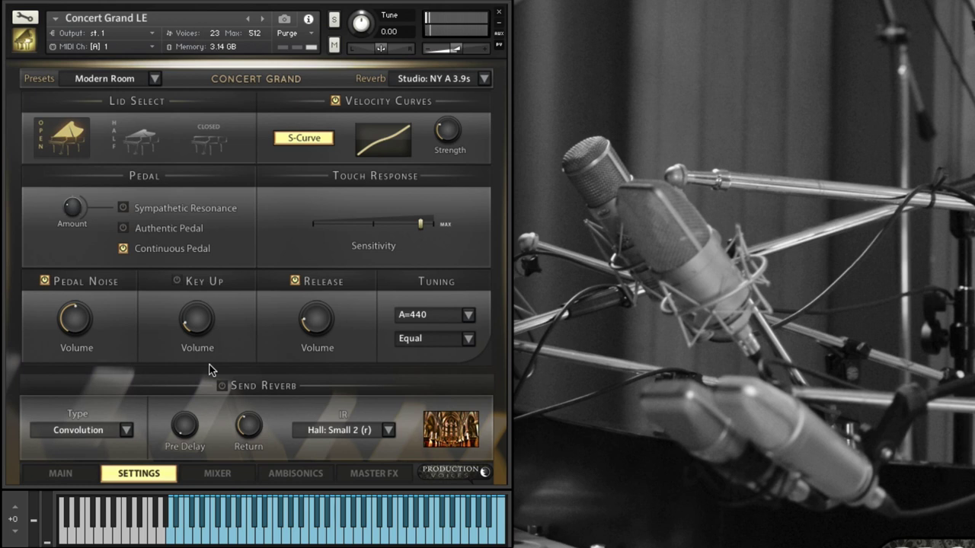
Step: Turn off Continuous Pedal, lower touch sensitivity to about 62.7%, and disable velocity curves
click(124, 249)
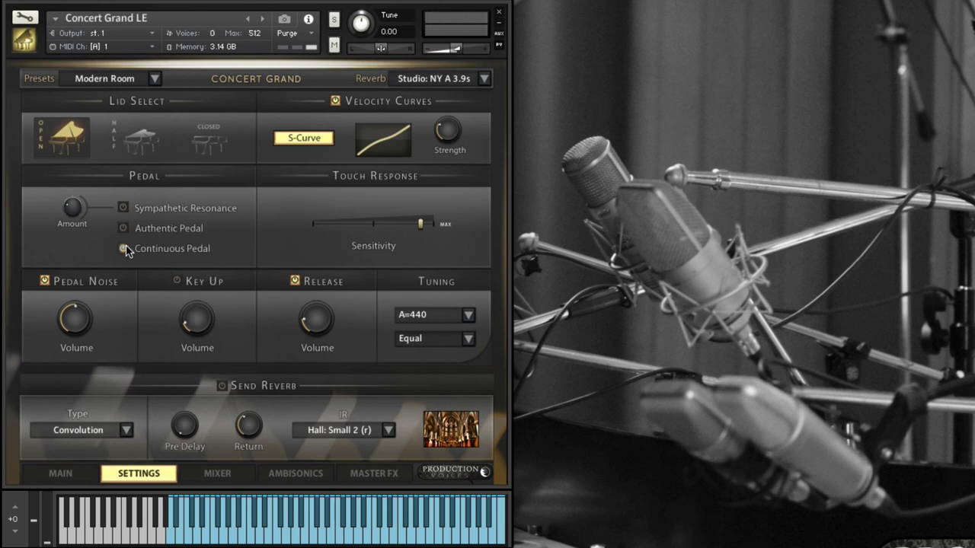
click(423, 224)
click(423, 224)
drag(423, 225, 381, 229)
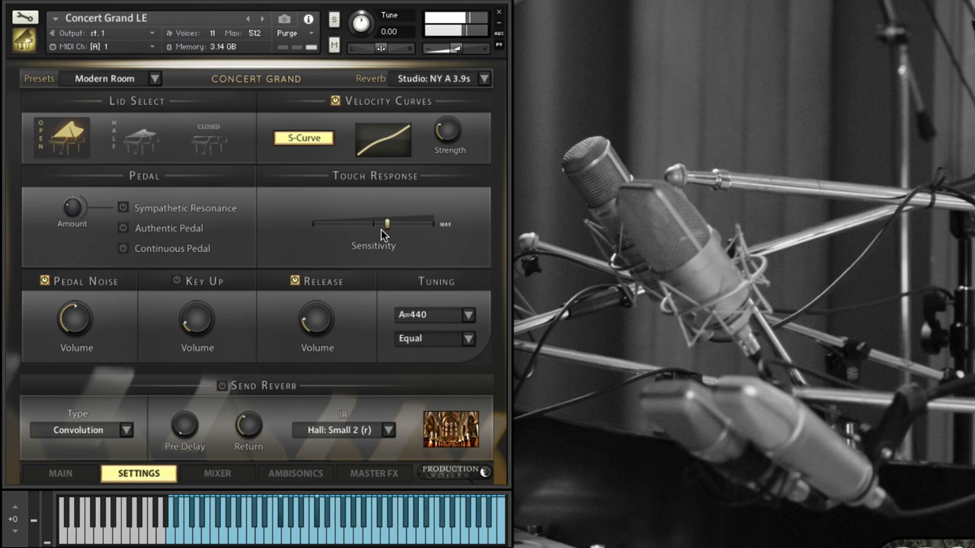
click(335, 100)
Step: Fine-tune touch sensitivity through 94.3% and 75.5%, settling at about 79.7%
drag(379, 229, 415, 225)
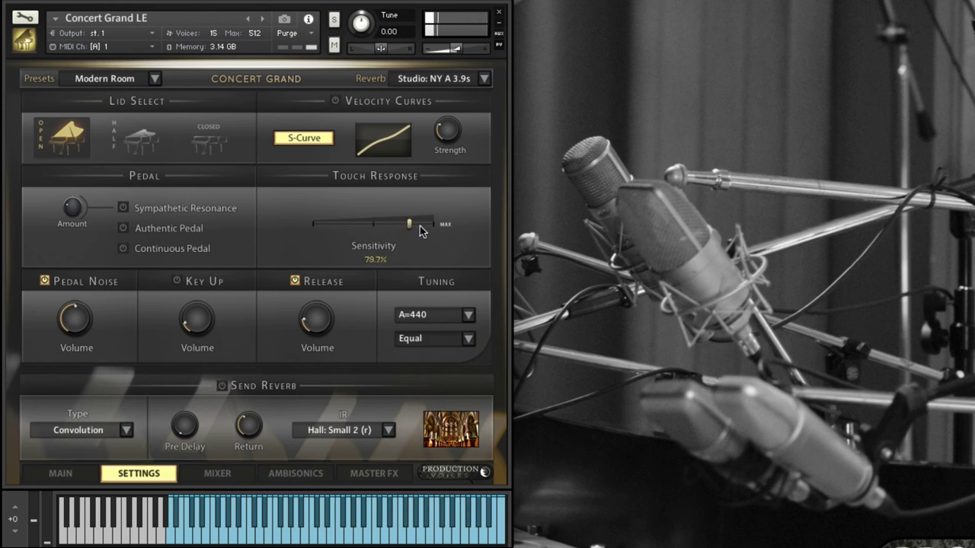
mouse_move(420, 226)
mouse_down()
mouse_move(452, 228)
mouse_move(423, 230)
mouse_up()
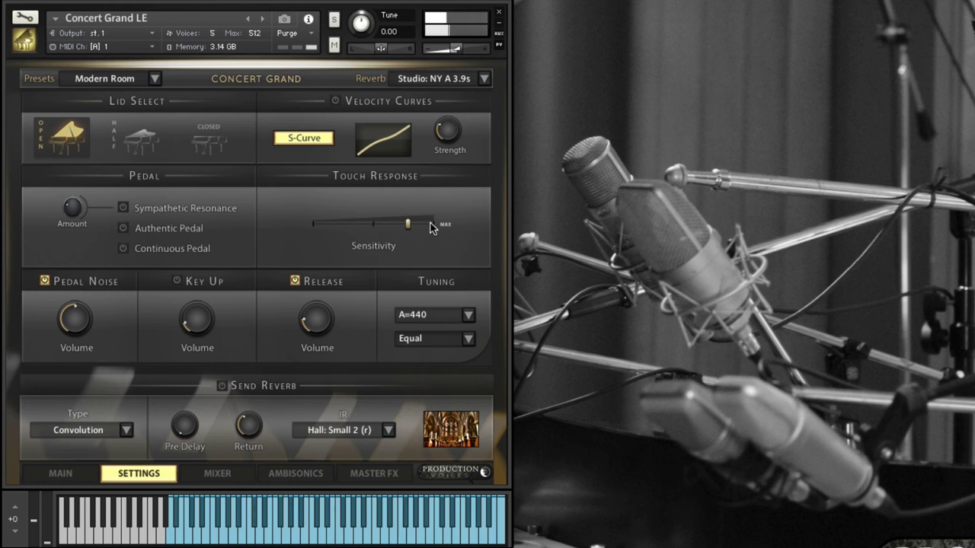
drag(408, 226, 404, 231)
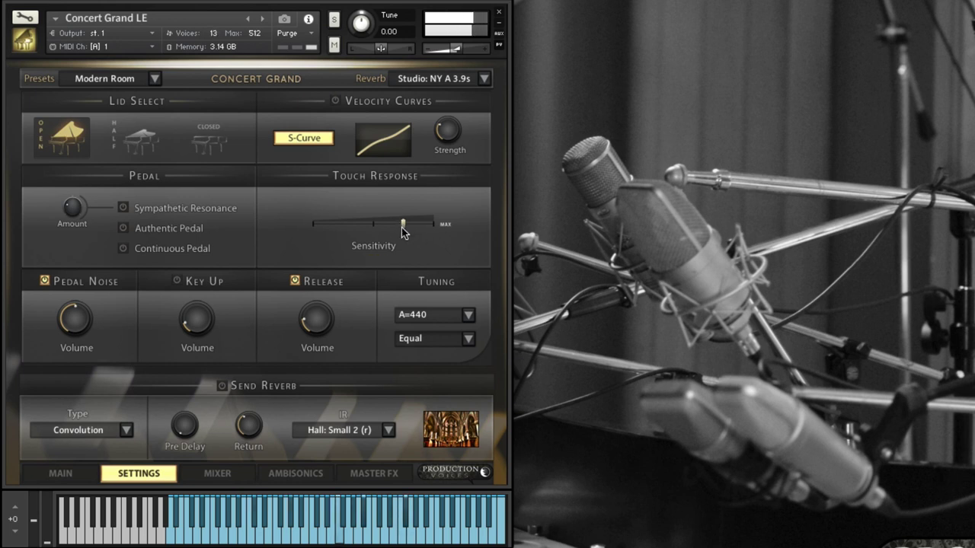
drag(403, 231, 403, 228)
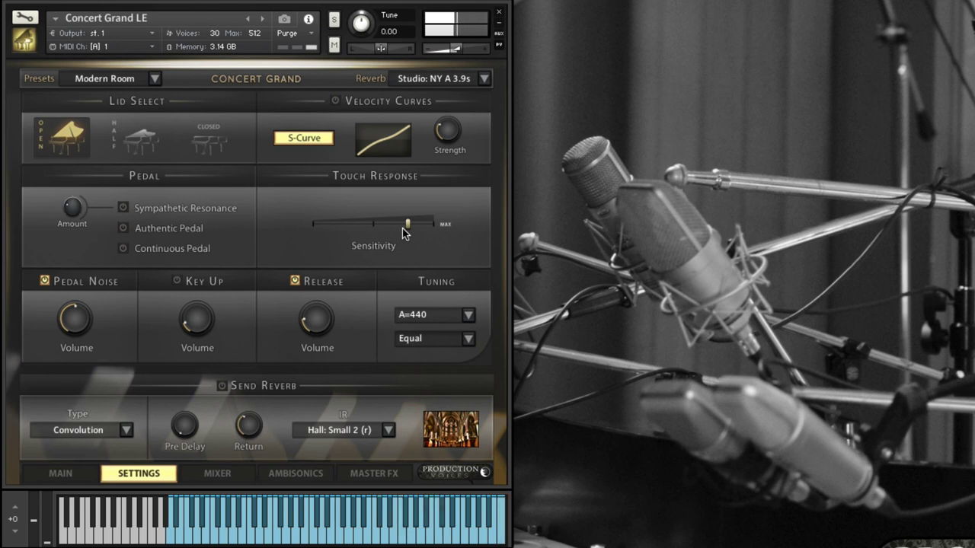
drag(407, 228, 423, 226)
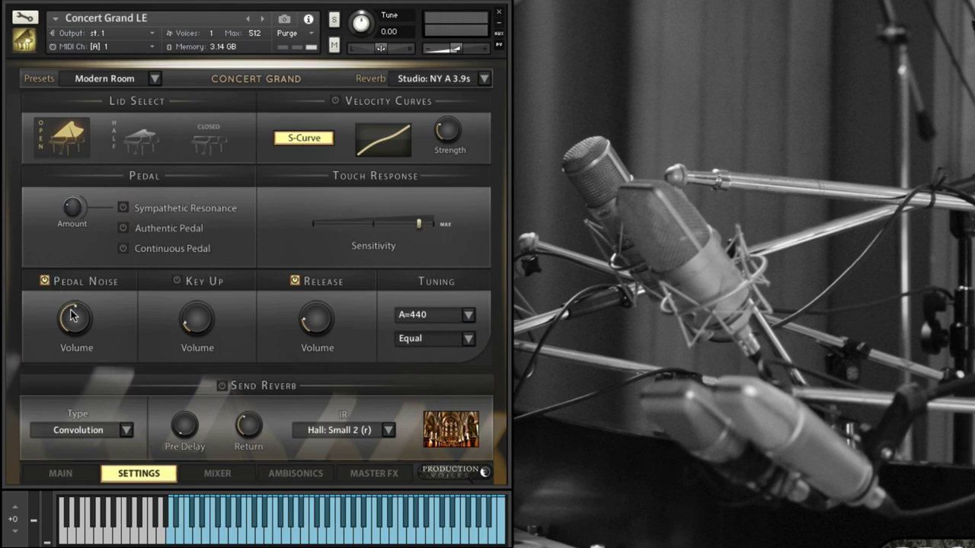
Step: Raise the HAMMER mic channel level in the mixer
click(218, 472)
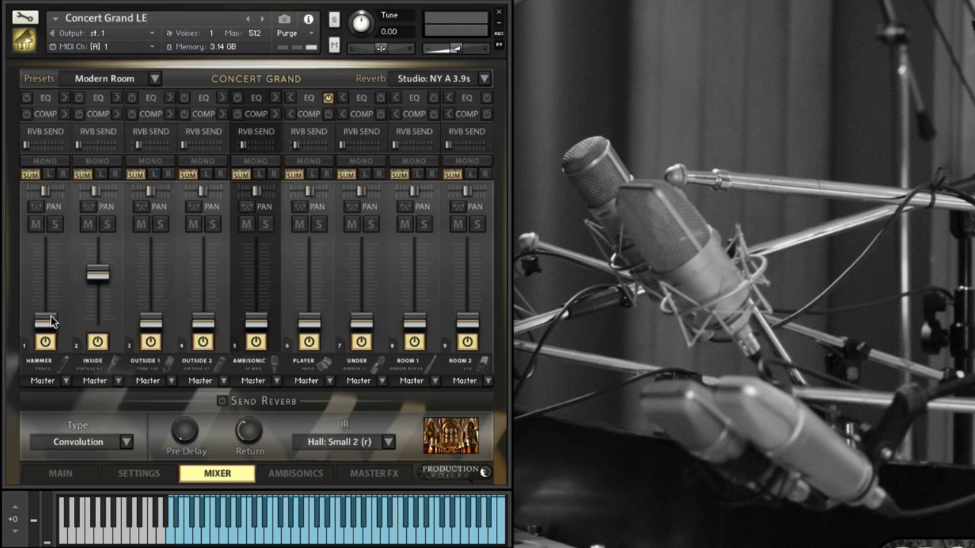
drag(50, 321, 53, 243)
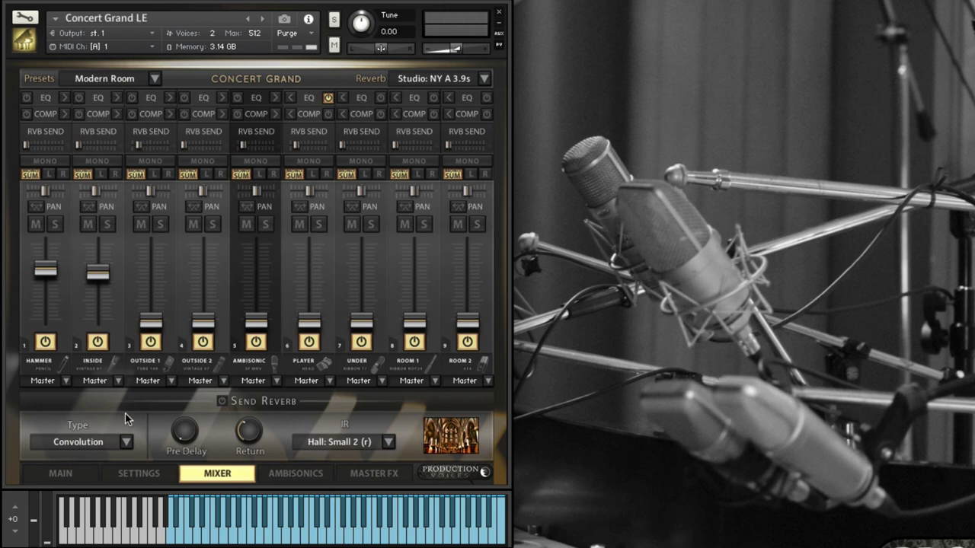
click(121, 472)
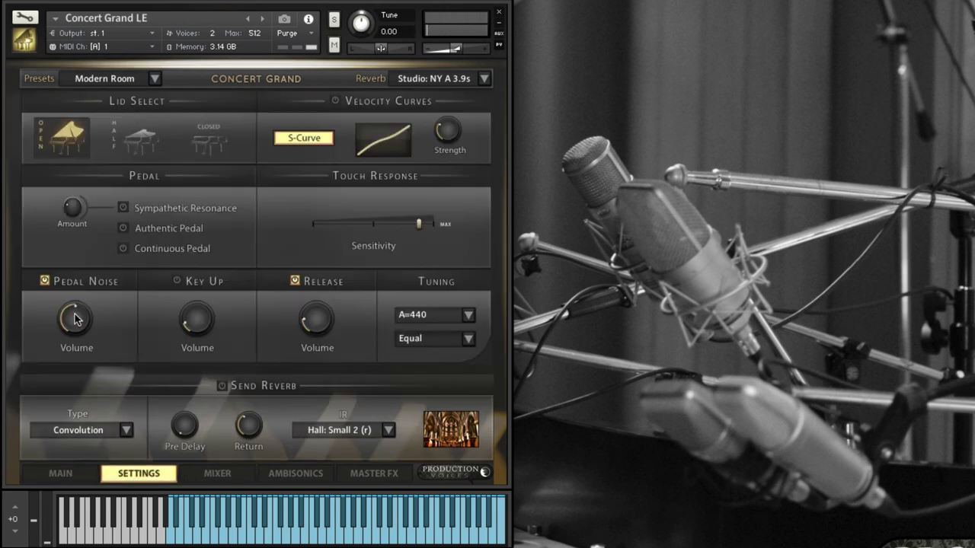
Step: Turn the Pedal Noise volume down to -12.7dB
mouse_move(76, 321)
drag(68, 250, 74, 267)
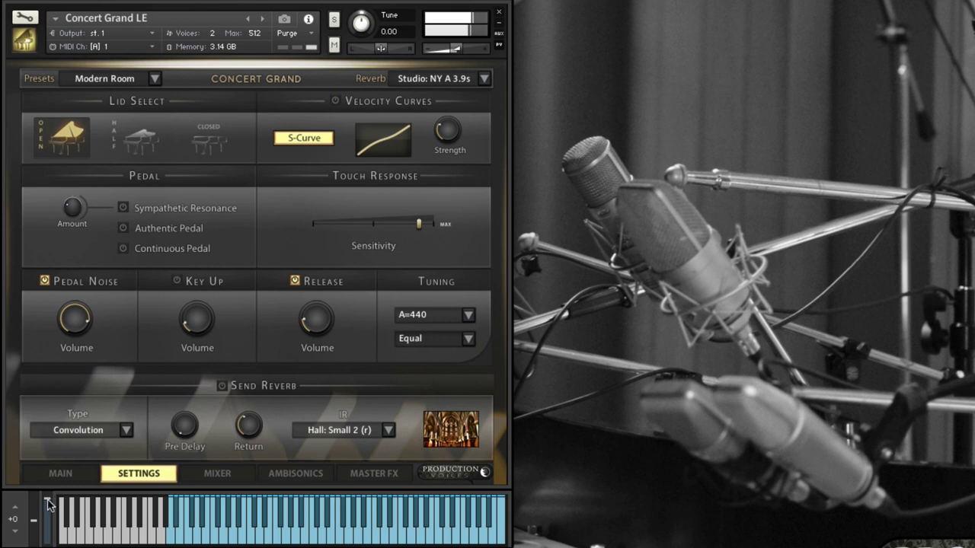
drag(69, 317, 62, 365)
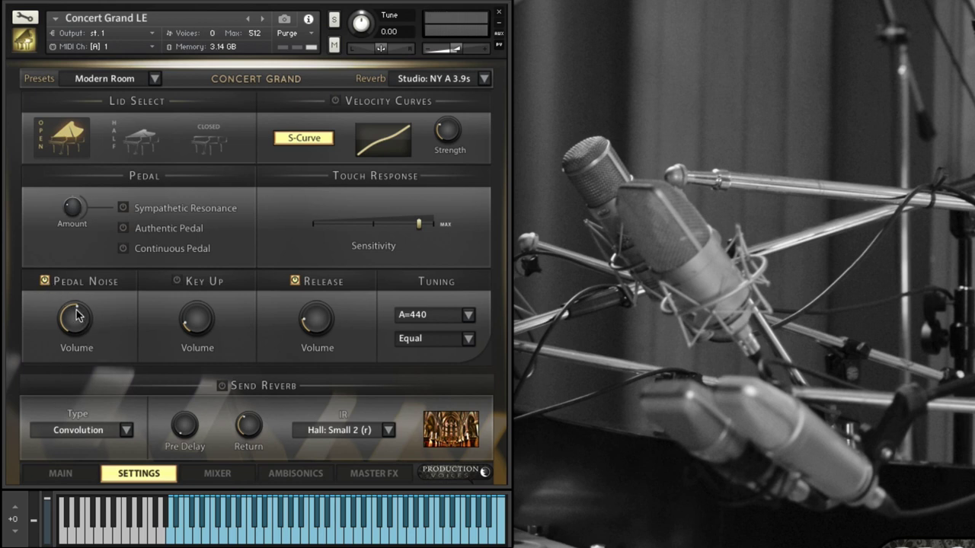
drag(82, 319, 66, 341)
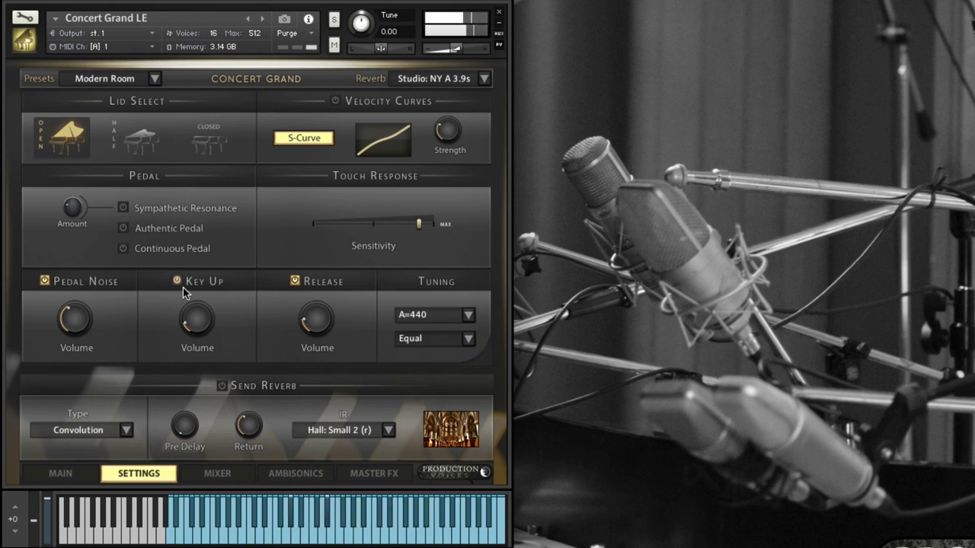
Step: Enable Key Up release sounds and settle its volume at about -3.0dB after trying 12.0dB
click(179, 282)
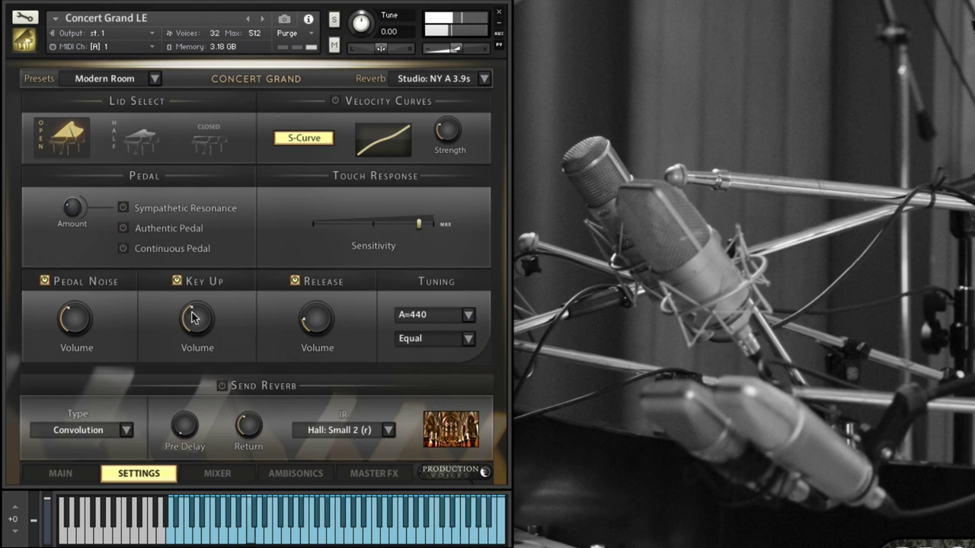
drag(193, 317, 194, 247)
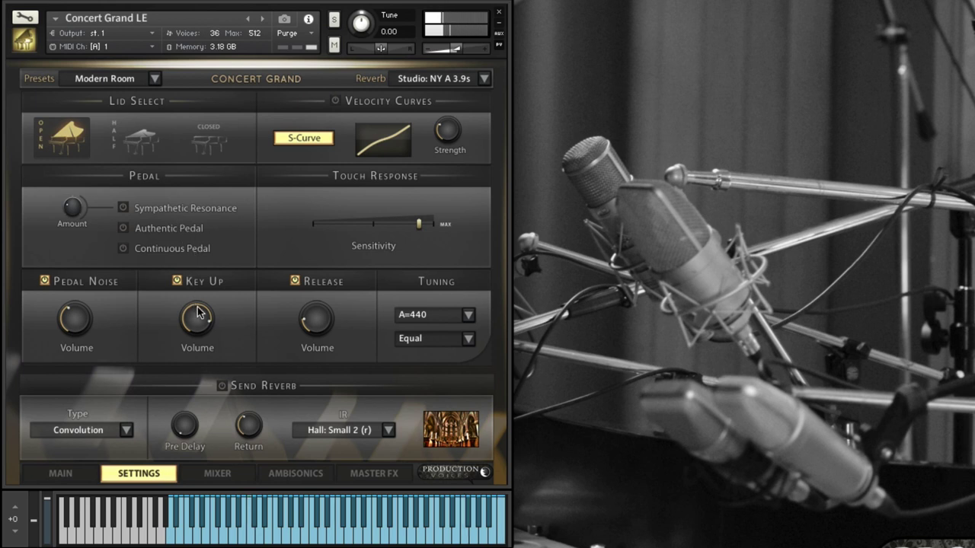
drag(198, 312, 199, 329)
drag(196, 322, 195, 284)
drag(197, 326, 191, 219)
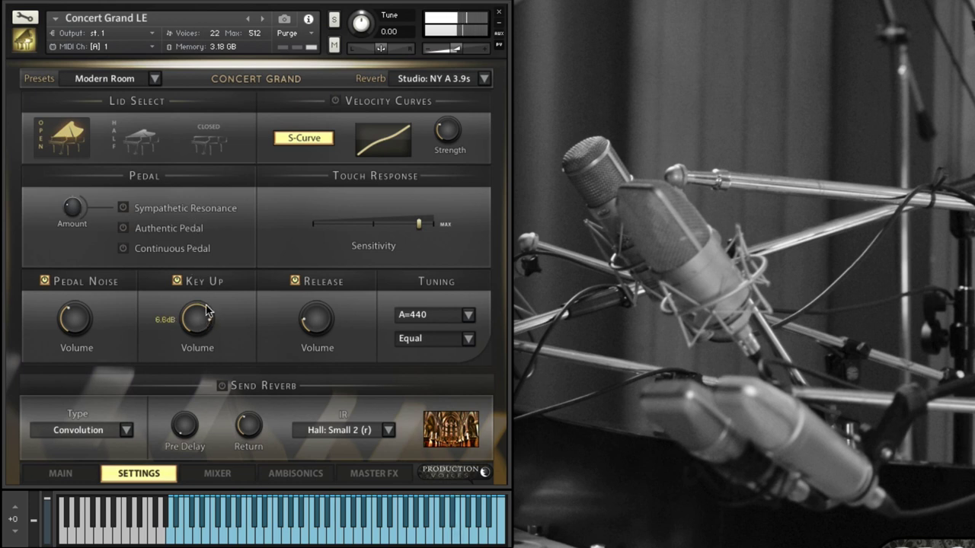
drag(209, 322, 212, 337)
Step: In the mic mixer, lower the INSIDE channel and reset ROOM 2 to 0 dB
click(217, 473)
drag(91, 280, 50, 324)
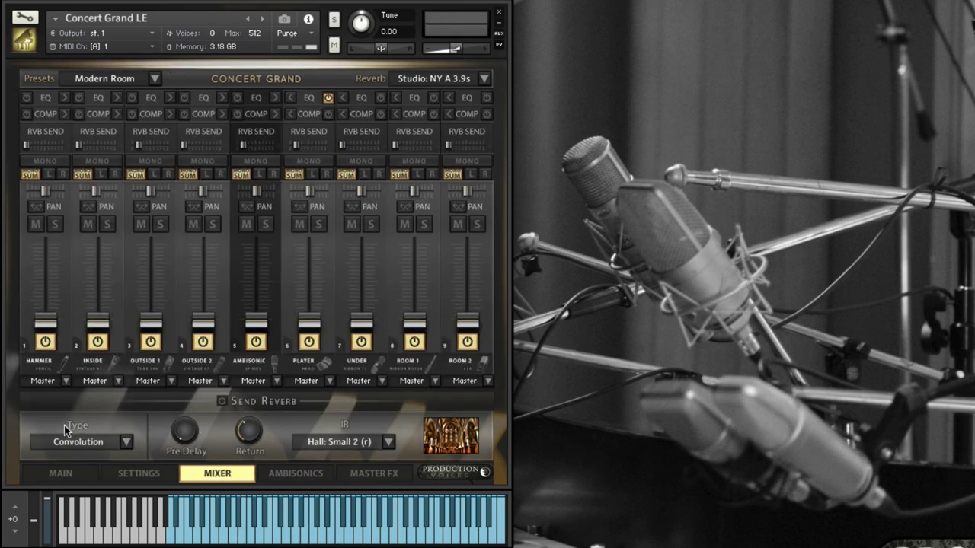
ctrl+click(465, 320)
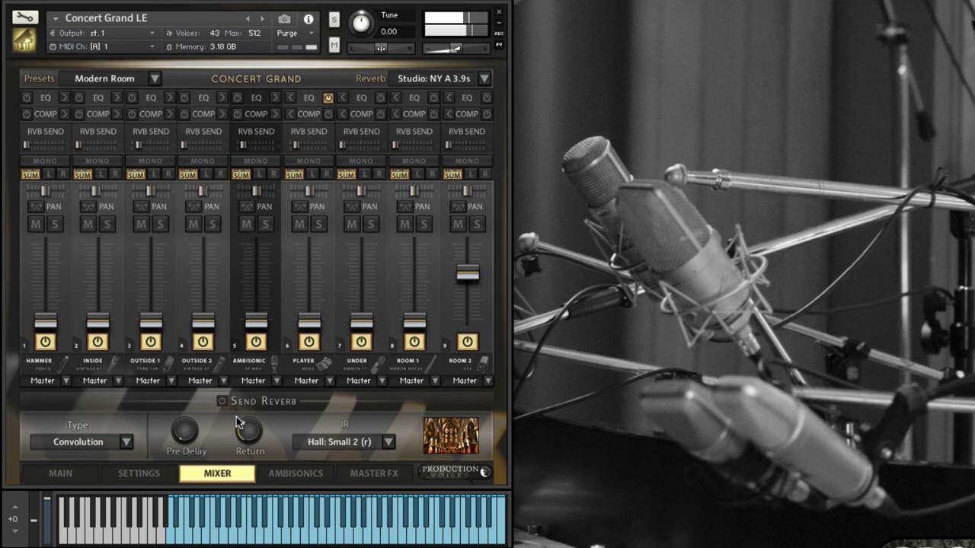
click(145, 474)
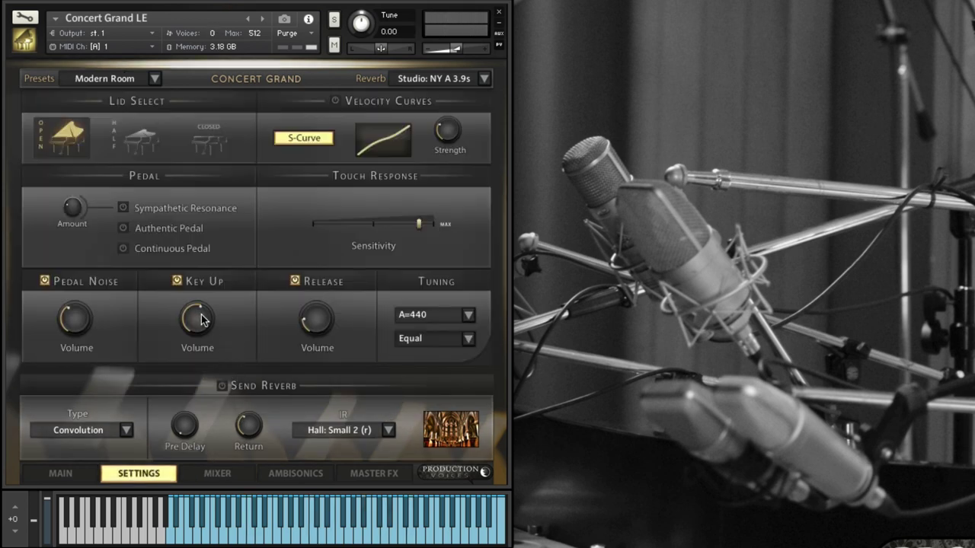
mouse_move(196, 323)
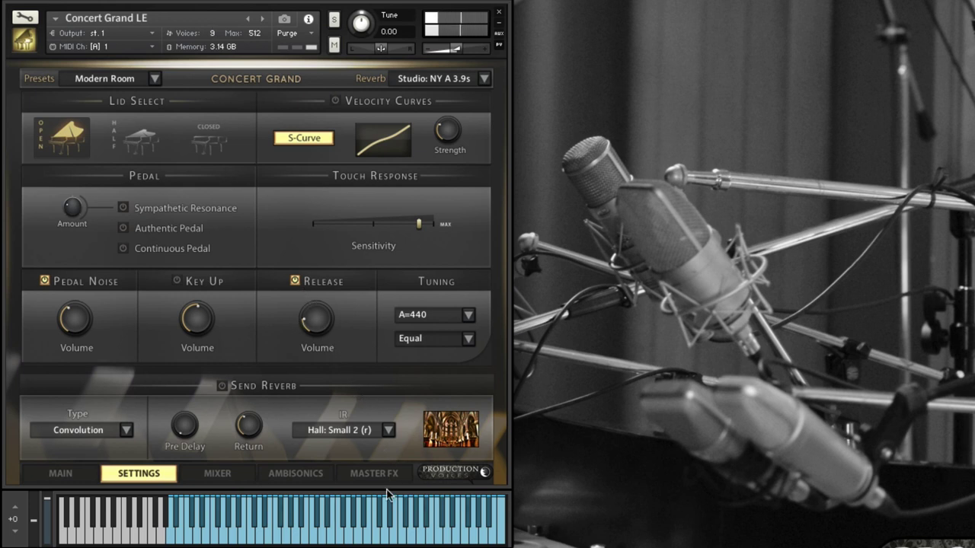
Step: Reset INSIDE and OUTSIDE 1 to 0 dB and pull ROOM 2 all the way down
click(217, 473)
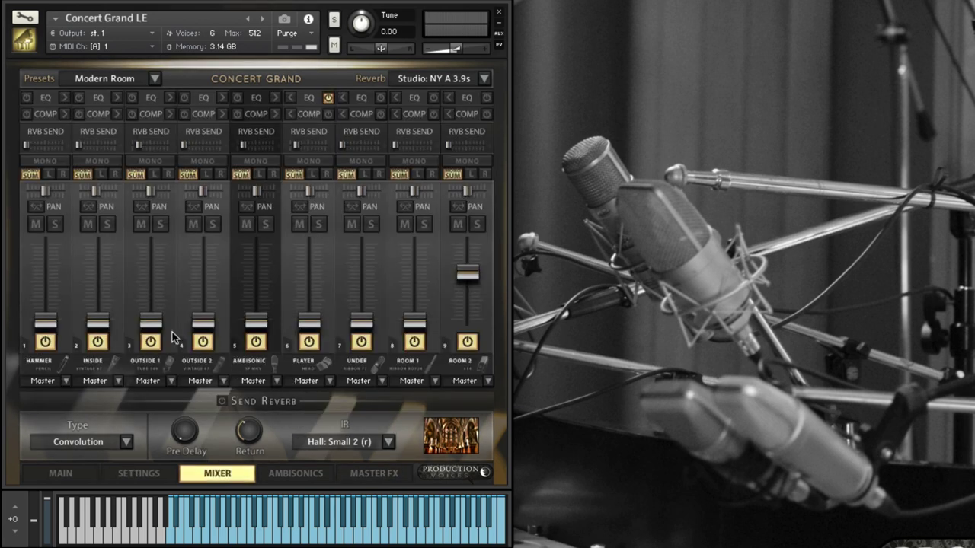
ctrl+click(103, 320)
ctrl+click(150, 319)
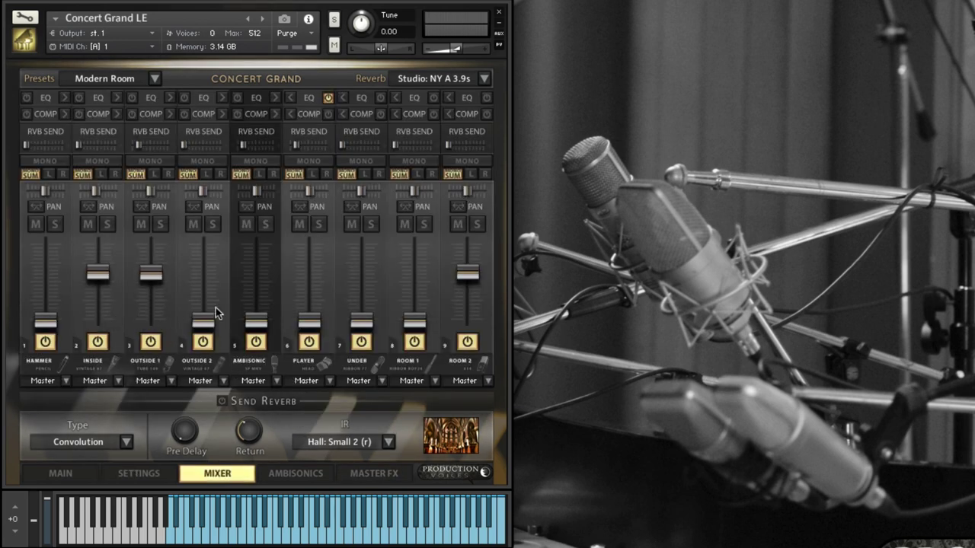
drag(470, 286, 472, 374)
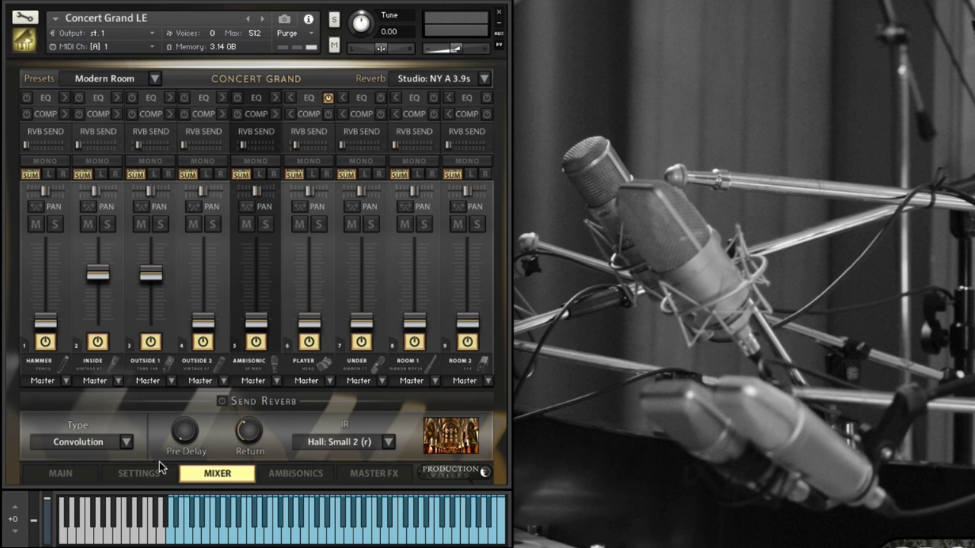
click(157, 469)
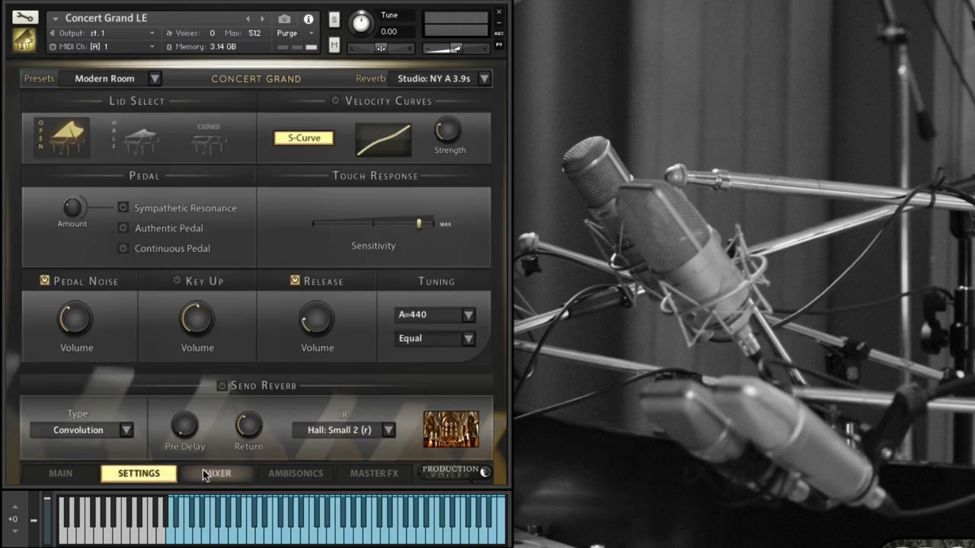
click(218, 473)
click(142, 477)
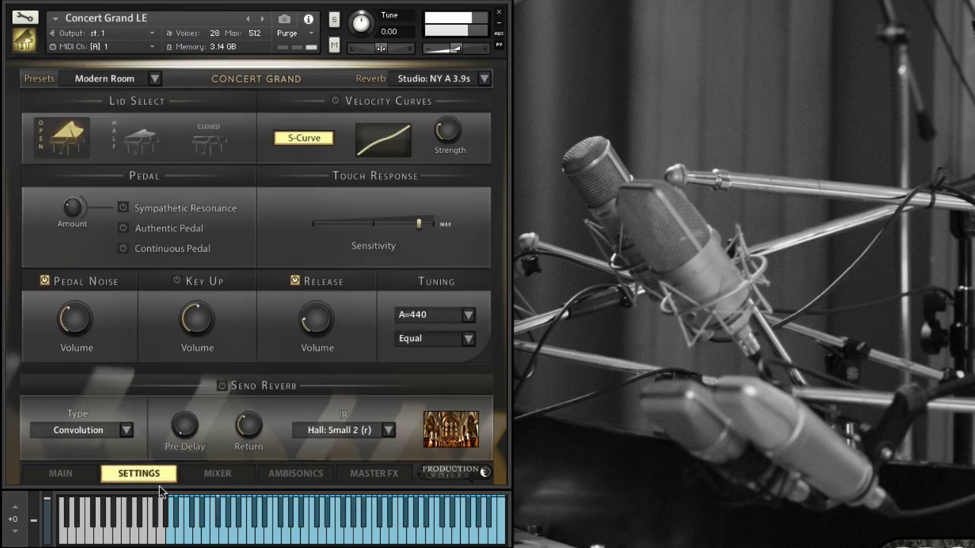
Step: Turn the Release noise volume up to about -15 dB, then down below -25 dB
mouse_move(320, 309)
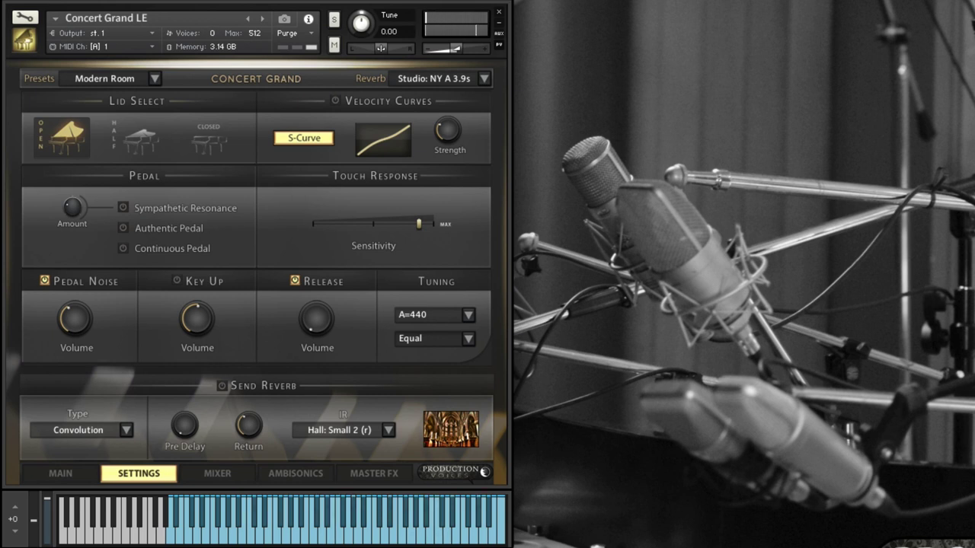
drag(317, 320, 309, 272)
drag(308, 316, 309, 333)
drag(298, 311, 318, 318)
click(468, 315)
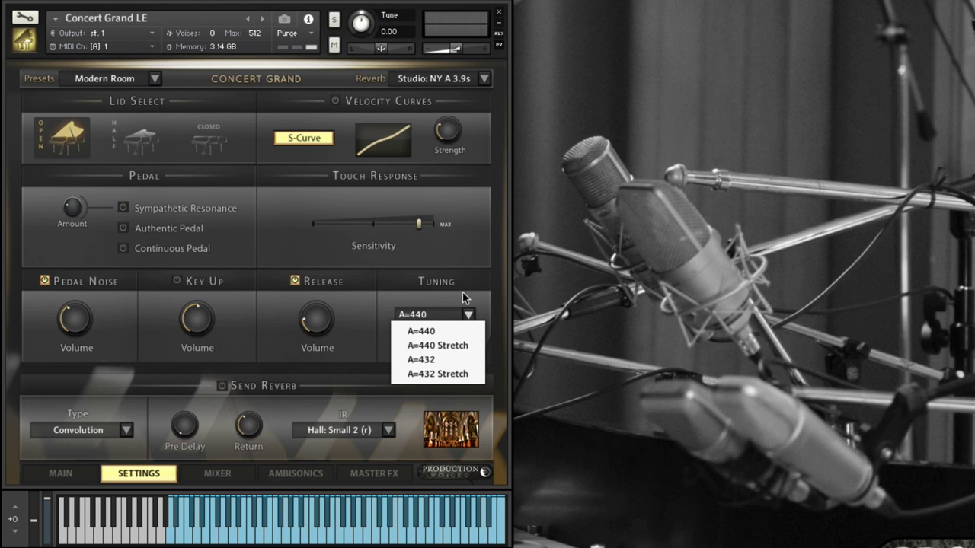
click(463, 294)
click(469, 340)
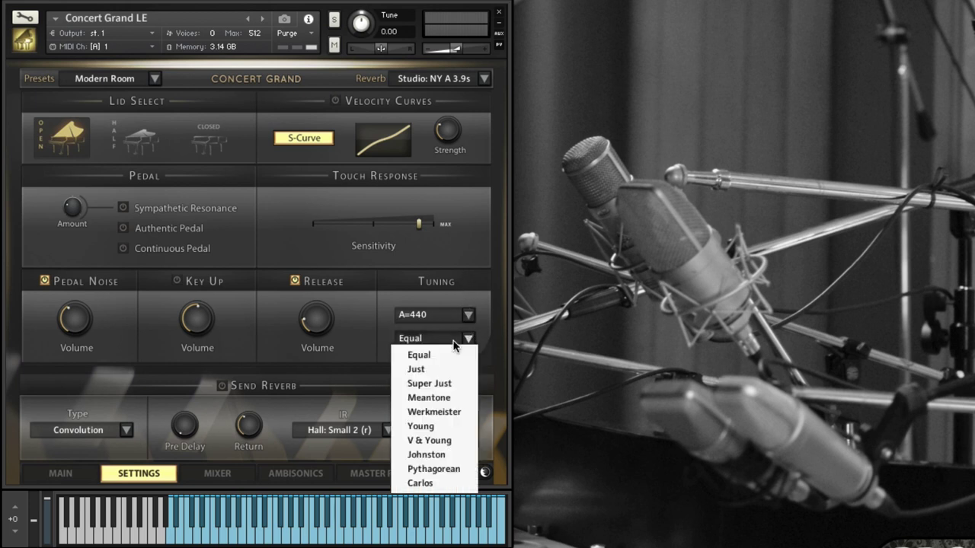
click(383, 301)
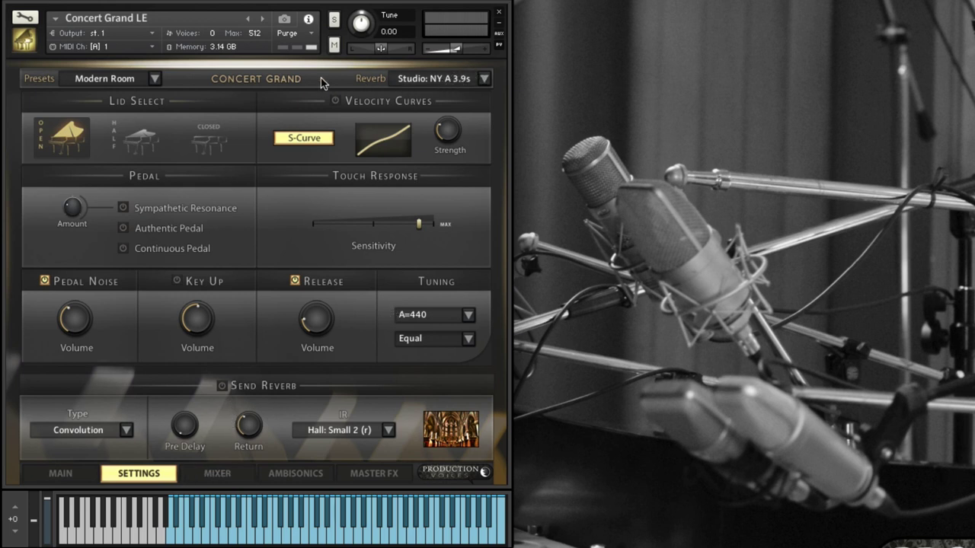
Step: Load the Elegant Room piano preset and choose the Hall: Chamber reverb preset
click(142, 82)
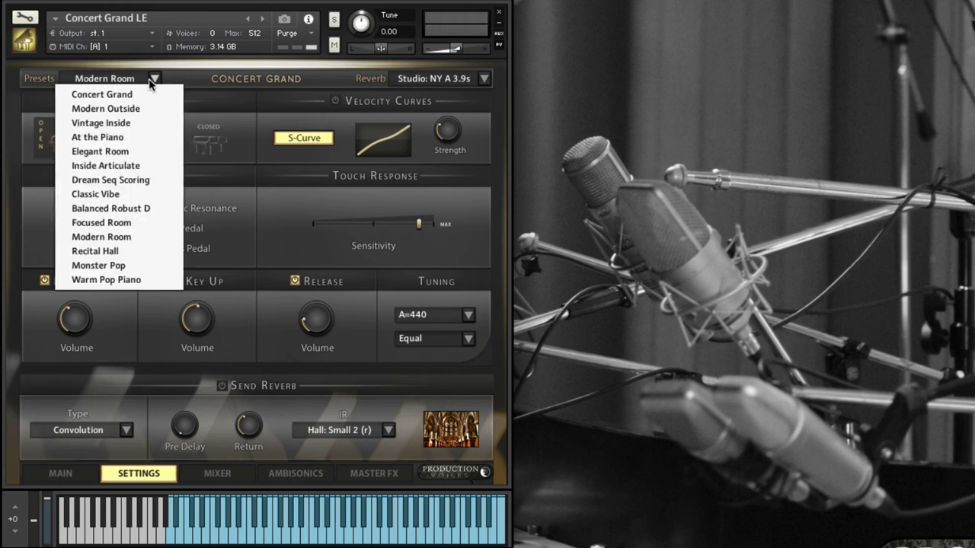
click(132, 156)
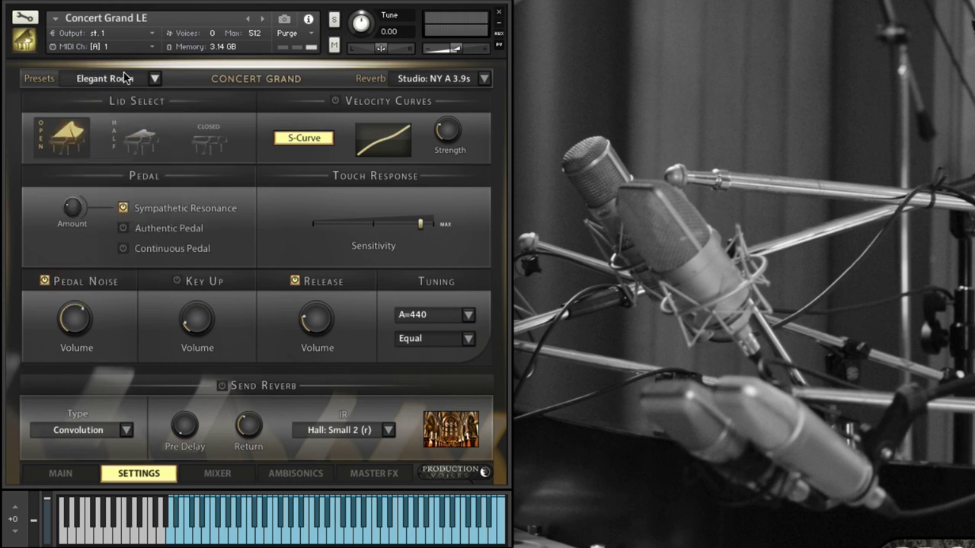
click(481, 79)
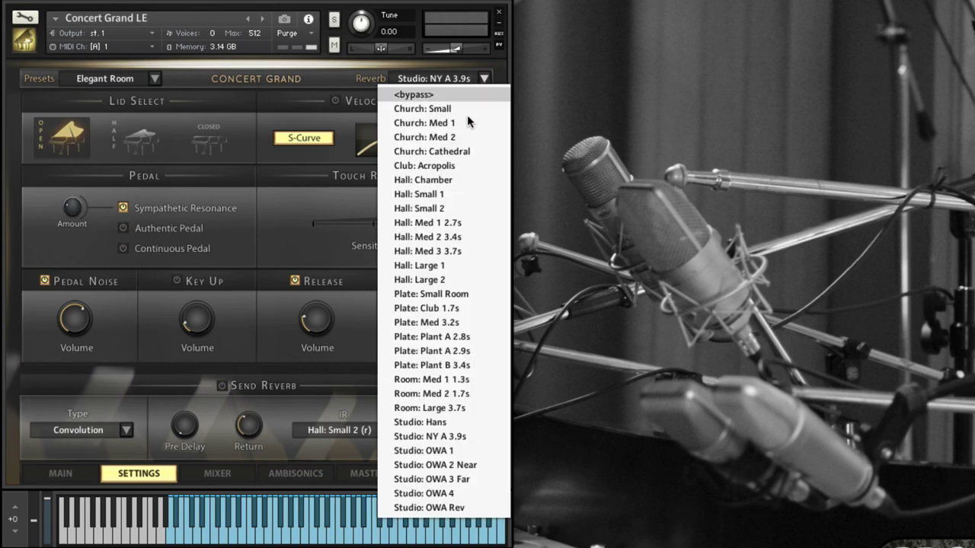
click(460, 180)
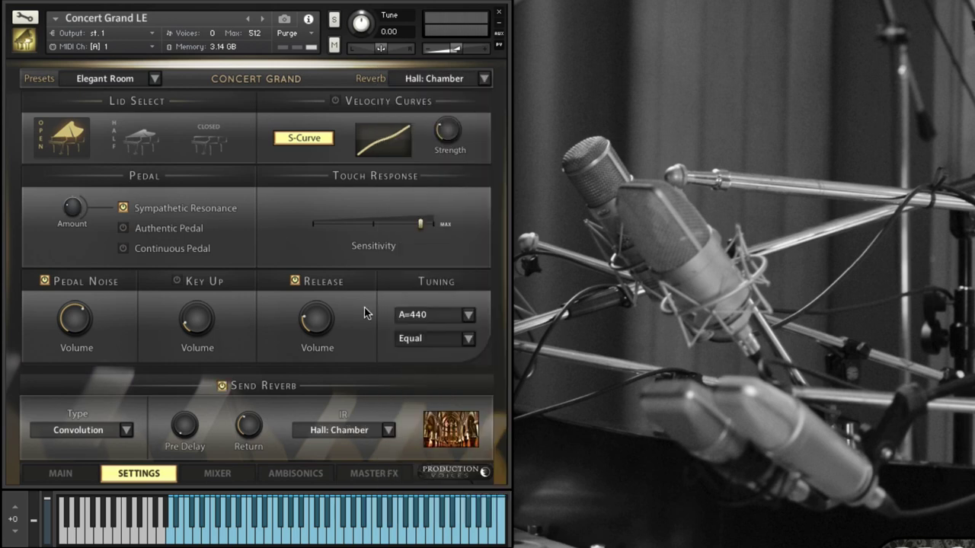
Step: Set the reverb impulse to Studio: OWA 1 (r), then to Plate: Plant B 3.4s
click(363, 436)
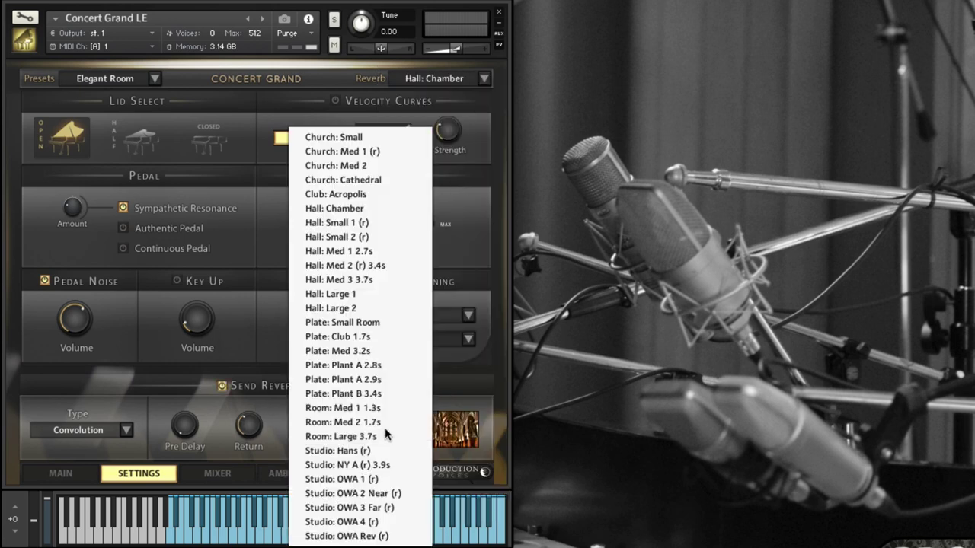
click(364, 479)
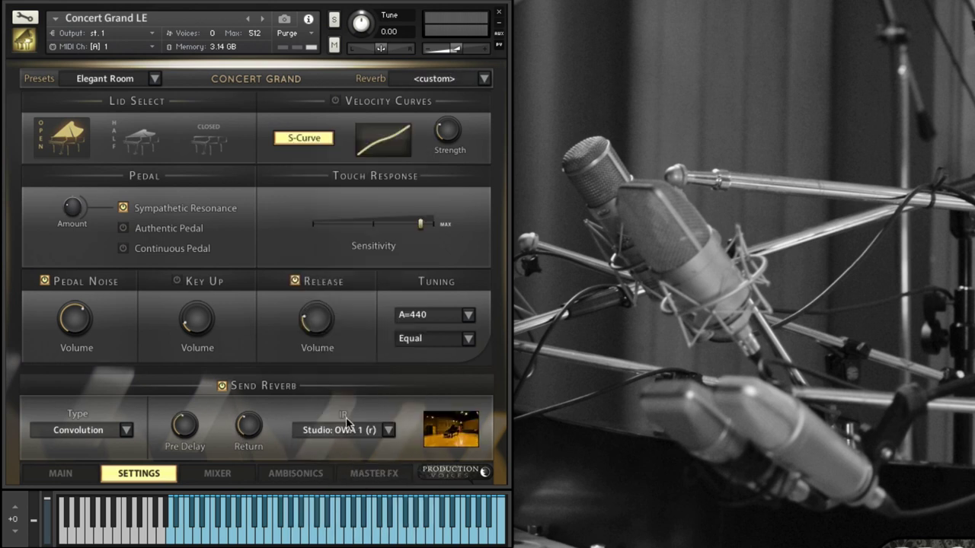
click(387, 431)
click(372, 393)
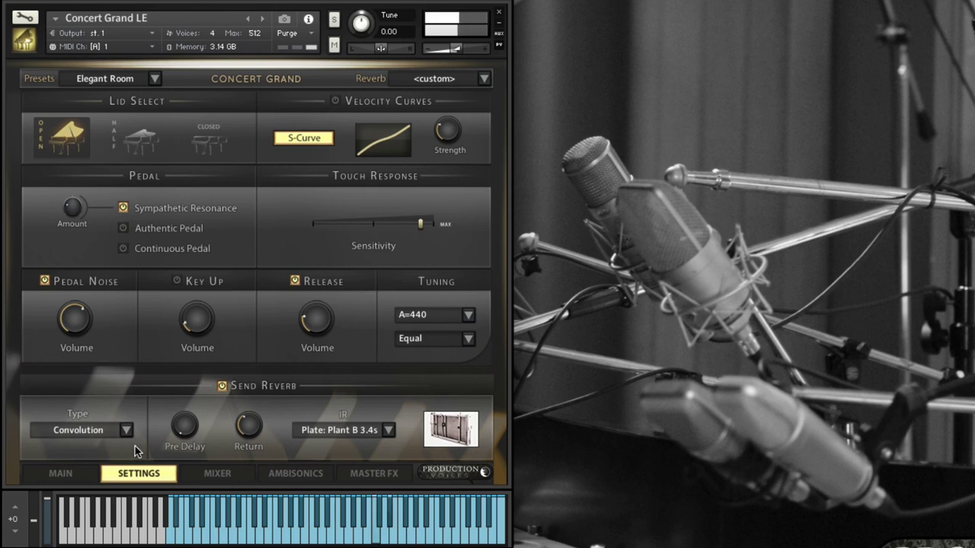
Step: View the channel Mixer page, then return to the Settings page
click(216, 473)
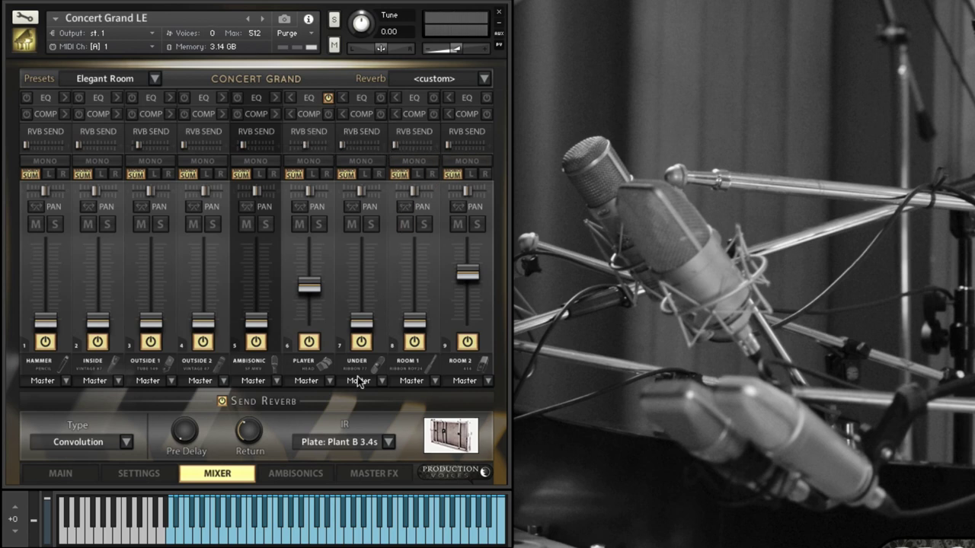
click(158, 472)
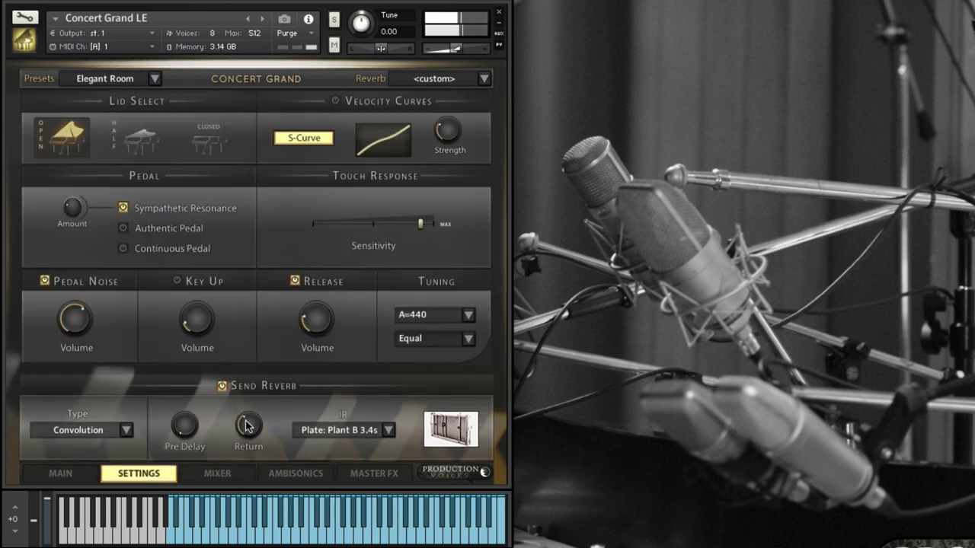
Step: Return to the channel mixer page to adjust the PLAYER channel
click(221, 473)
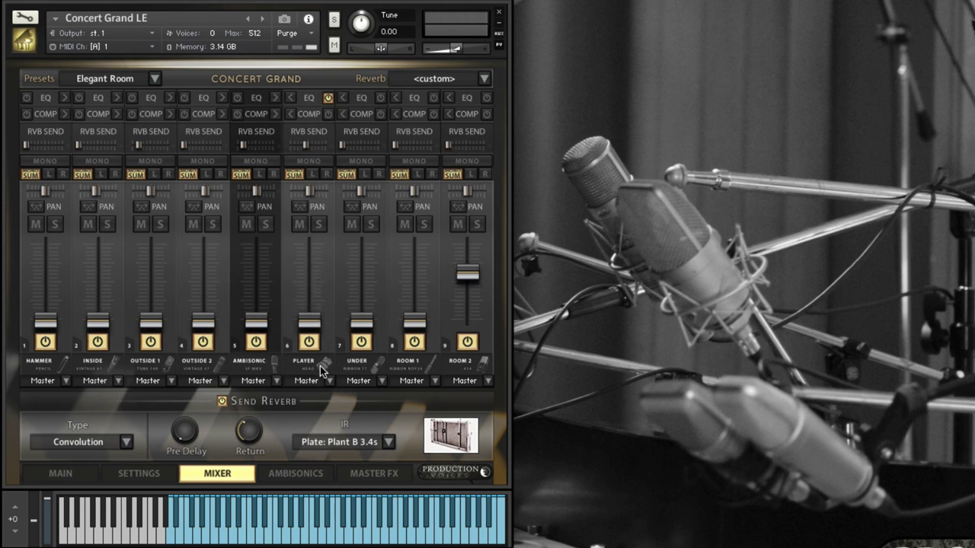
Step: Nudge Player up, set Ambisonic to mono, raise Hammer, toggle Player mute, and raise Under
drag(316, 345, 316, 341)
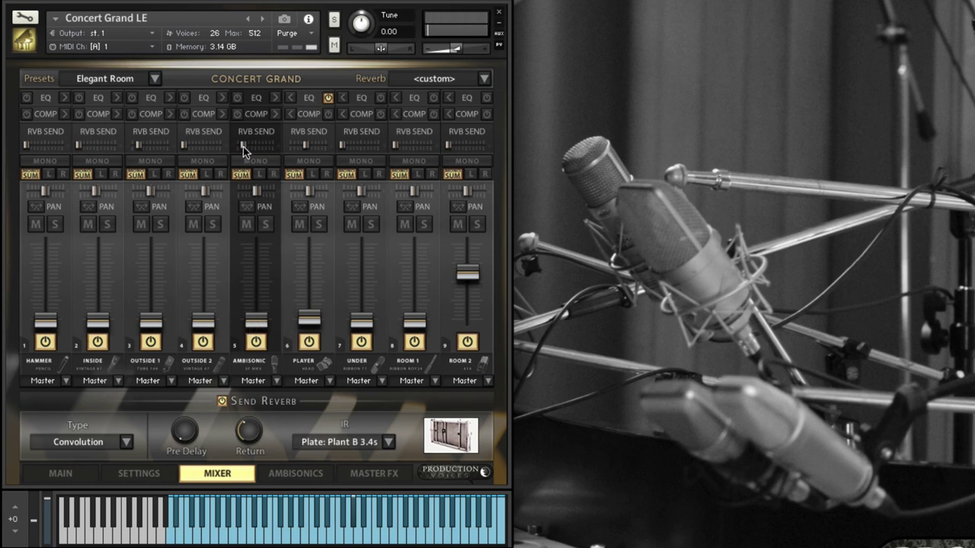
click(264, 157)
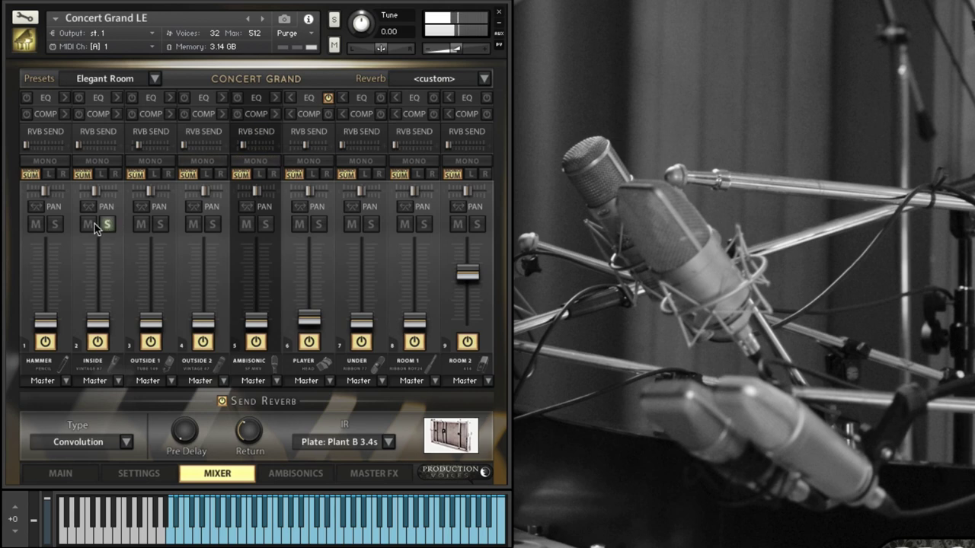
drag(45, 320, 52, 316)
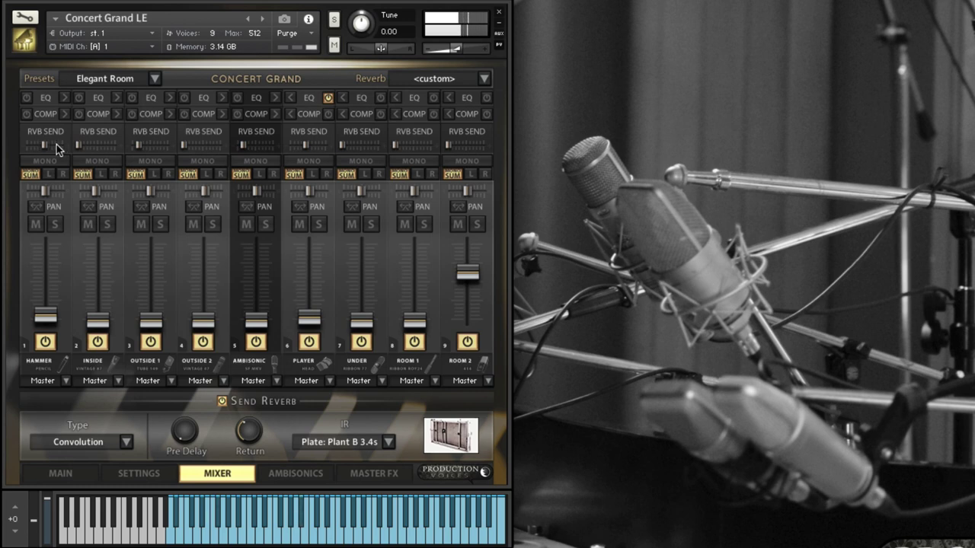
click(299, 224)
click(299, 224)
drag(366, 325, 368, 277)
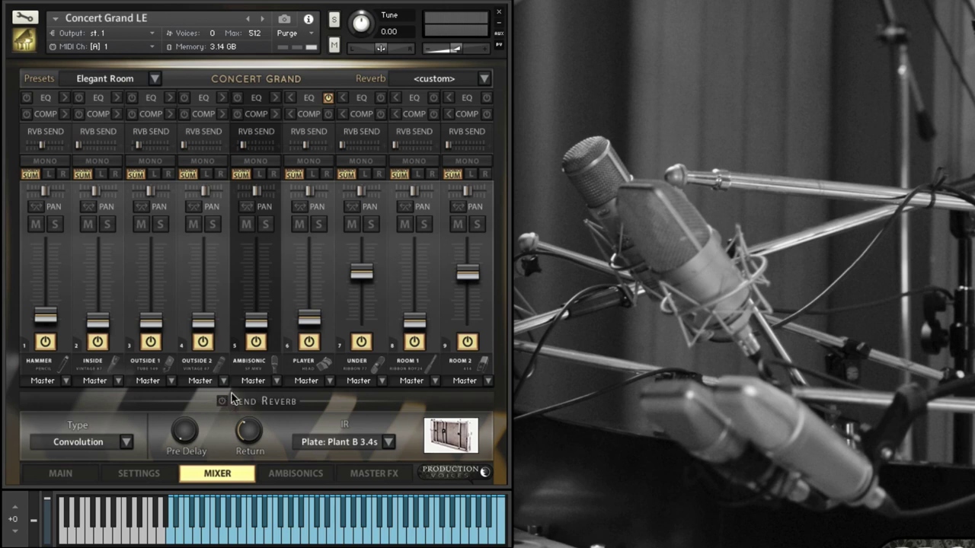
Step: Turn on the send reverb with Convolution type after trying Algorithmic, then return to Settings
click(127, 442)
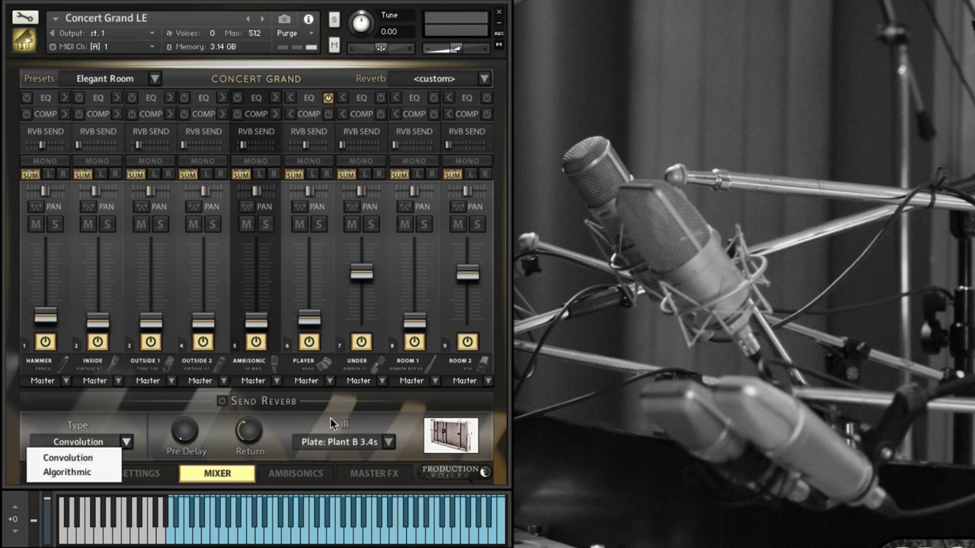
click(82, 471)
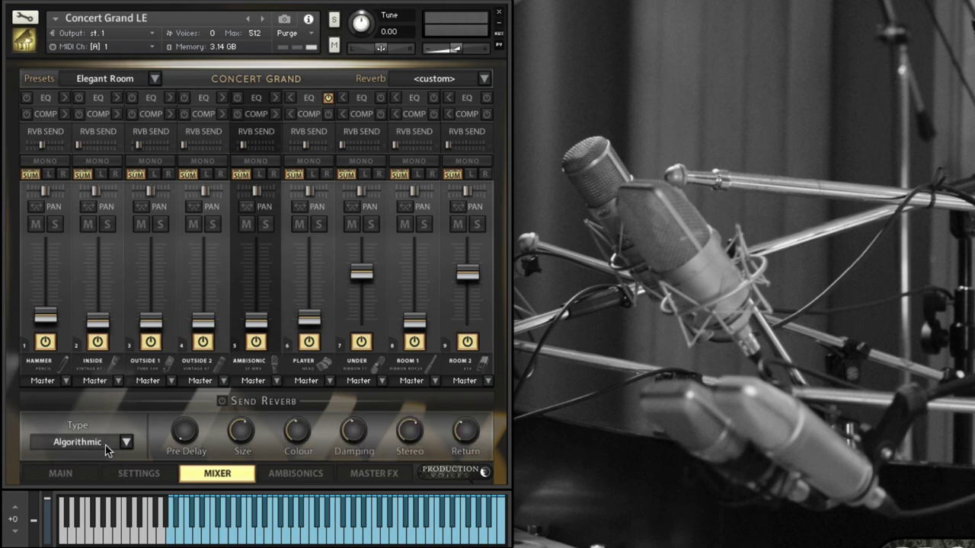
click(222, 401)
click(126, 441)
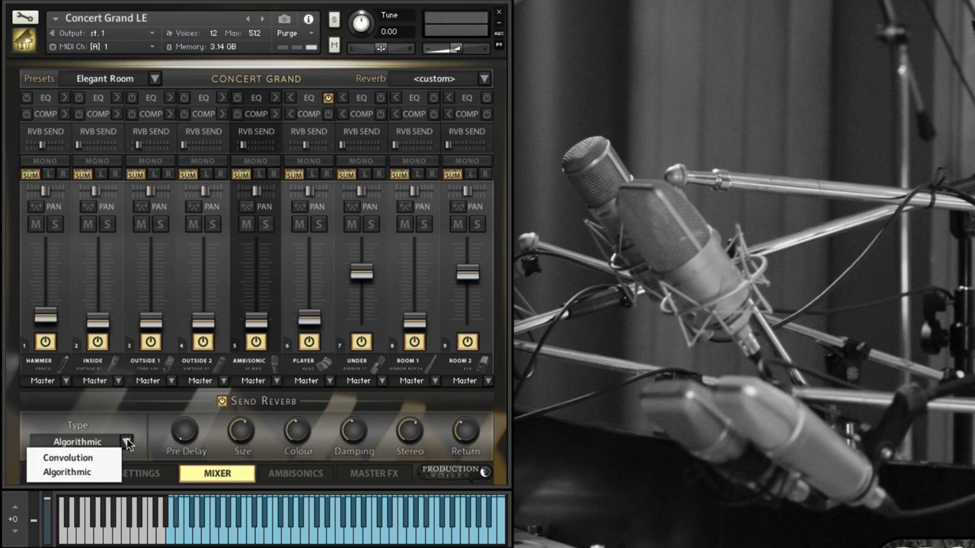
click(103, 460)
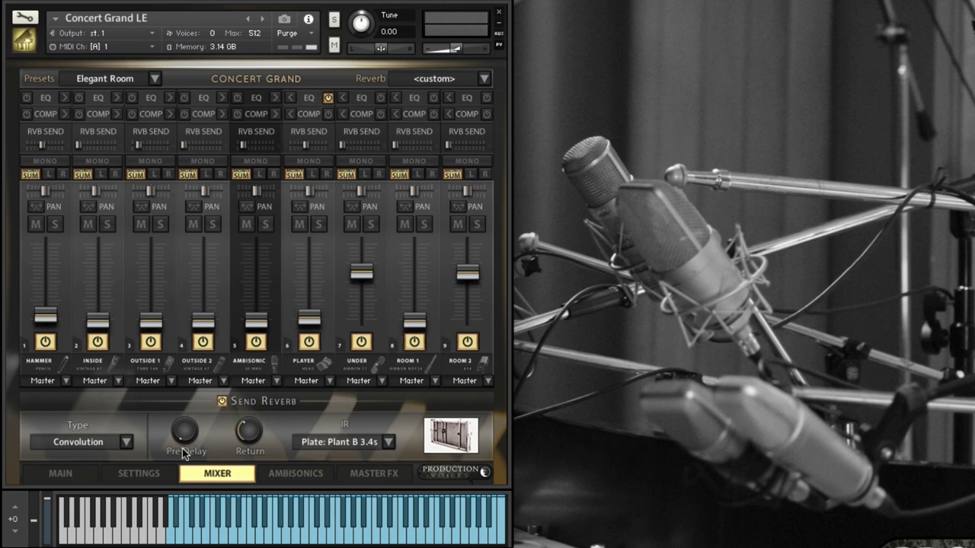
click(137, 473)
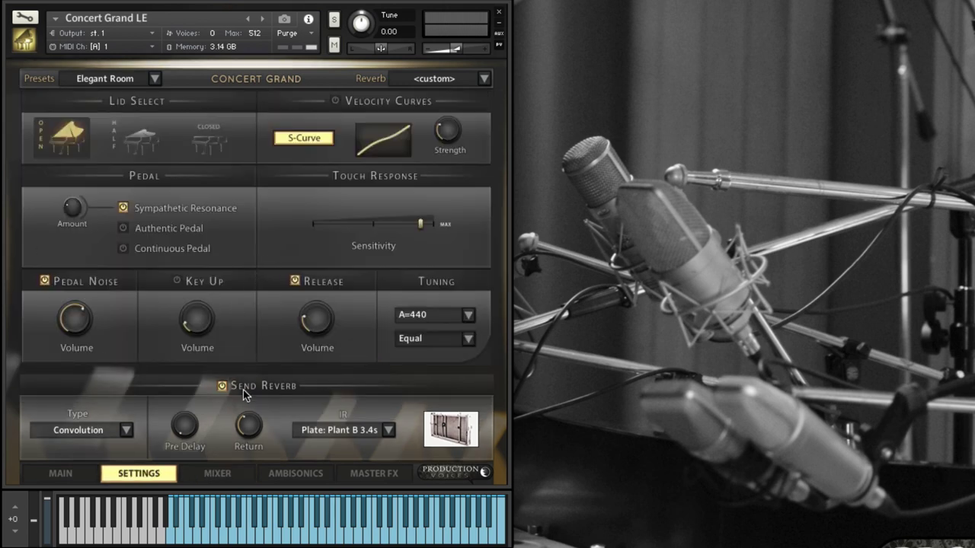